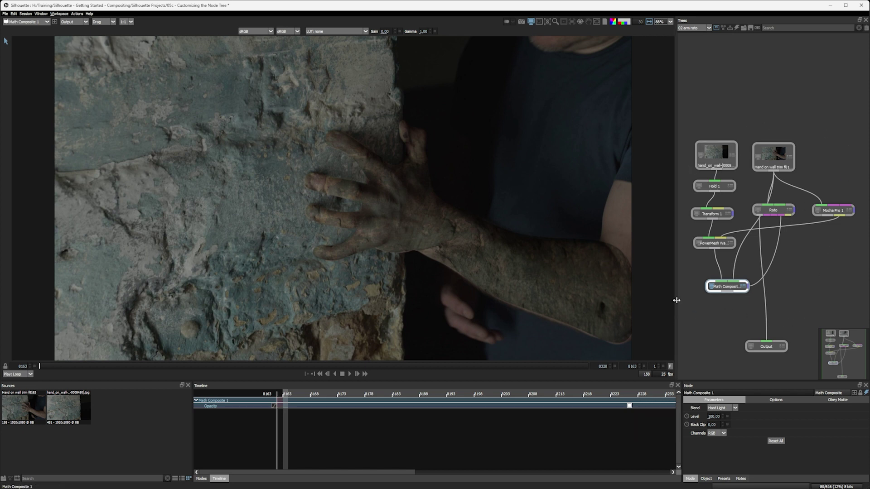
# Widen the node tree panel and move the five left-column nodes to the right.
pyautogui.moveTo(675, 297); pyautogui.dragTo(346, 313)
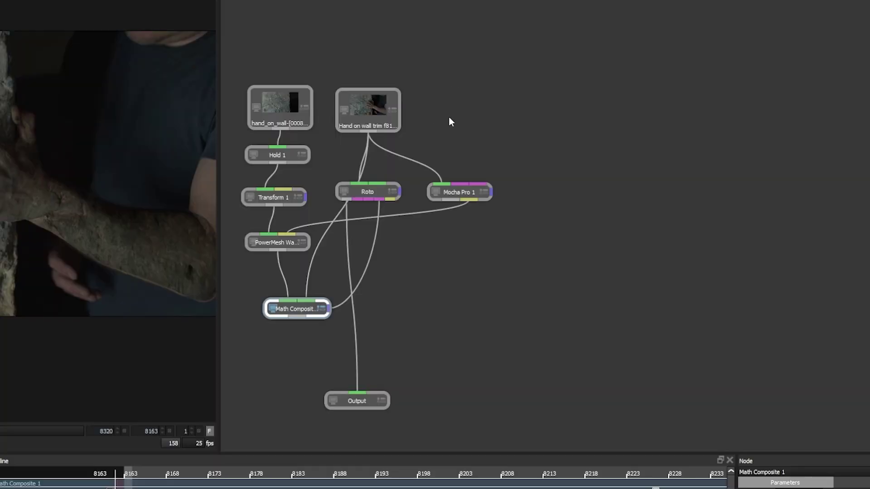
pyautogui.moveTo(395, 114); pyautogui.dragTo(388, 133)
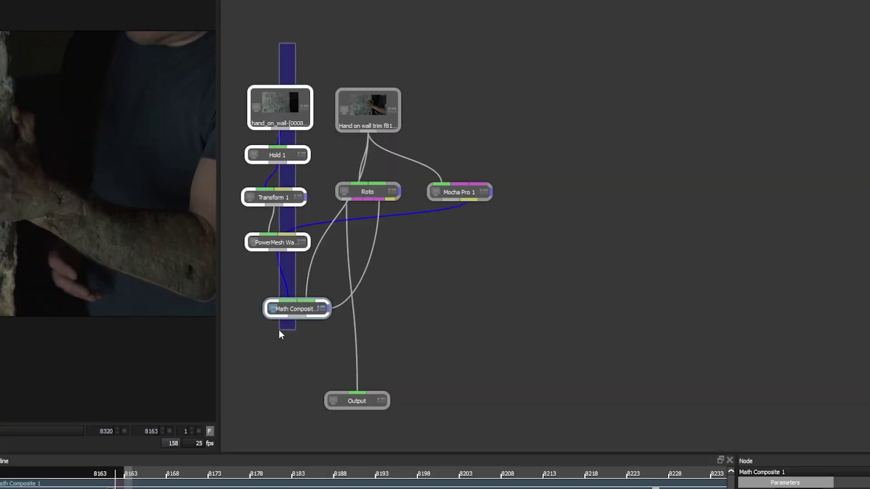
pyautogui.moveTo(284, 73); pyautogui.dragTo(258, 327)
pyautogui.moveTo(261, 108); pyautogui.dragTo(532, 113)
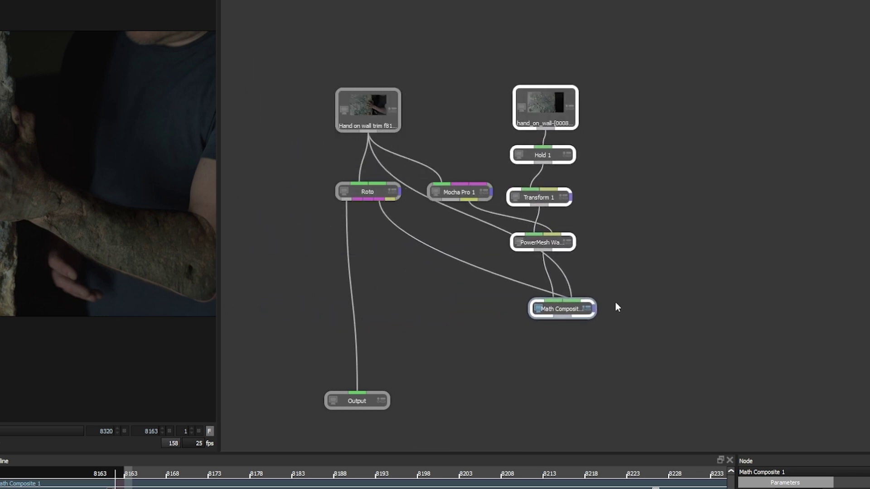
# Reposition the Math Composite node and move Mocha Pro 1 further right.
pyautogui.moveTo(565, 310)
pyautogui.mouseDown()
pyautogui.moveTo(279, 314)
pyautogui.moveTo(447, 320)
pyautogui.mouseUp()
pyautogui.moveTo(463, 193)
pyautogui.mouseDown()
pyautogui.moveTo(453, 199)
pyautogui.moveTo(632, 193)
pyautogui.mouseUp()
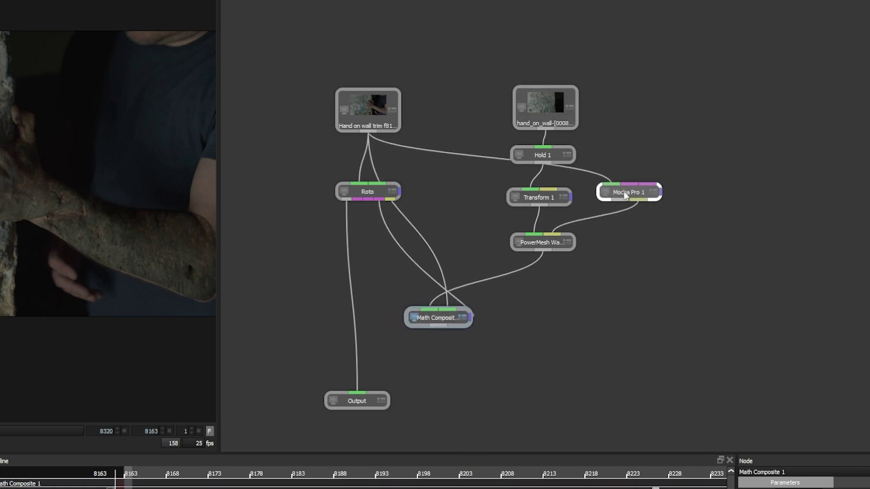
pyautogui.moveTo(514, 49); pyautogui.dragTo(542, 201)
# Shift the second image node left, lower Hold 1, Transform 1 and PowerMesh, and drop Math Composite.
pyautogui.moveTo(543, 109); pyautogui.dragTo(486, 109)
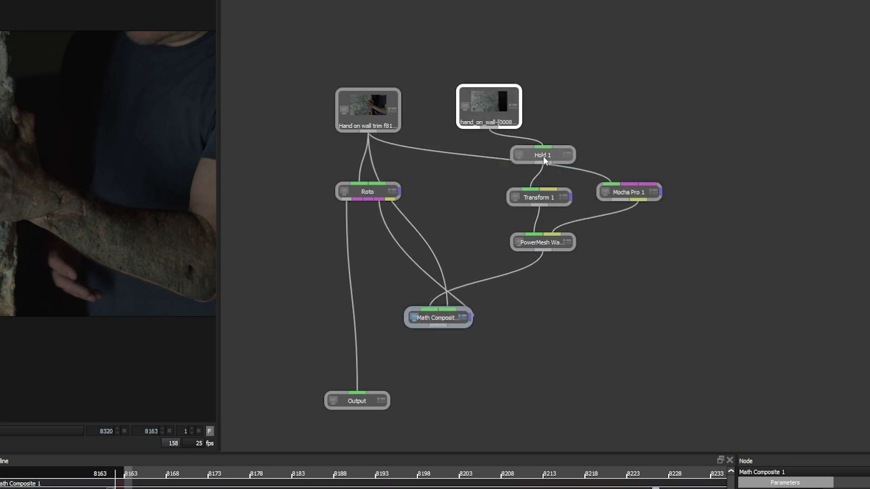
pyautogui.moveTo(543, 156); pyautogui.dragTo(503, 177)
pyautogui.moveTo(540, 200); pyautogui.dragTo(511, 213)
pyautogui.moveTo(553, 247); pyautogui.dragTo(524, 272)
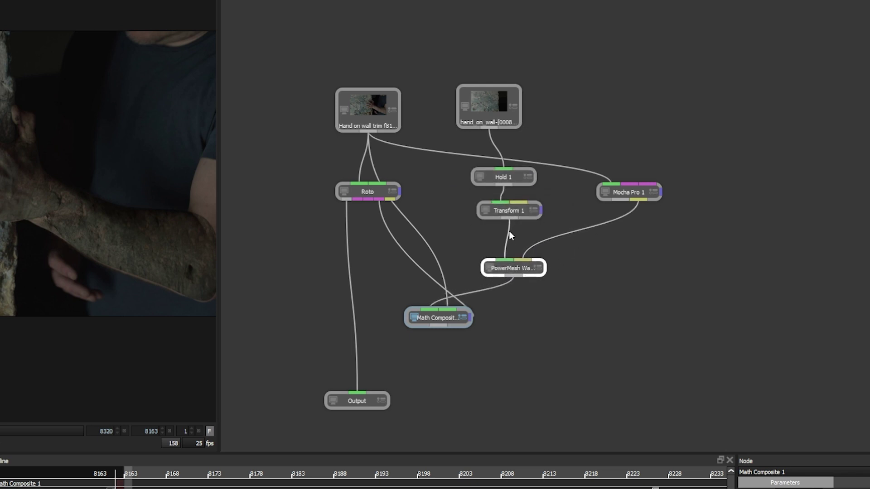
pyautogui.moveTo(442, 317)
pyautogui.mouseDown()
pyautogui.moveTo(429, 346)
pyautogui.moveTo(609, 327)
pyautogui.mouseUp()
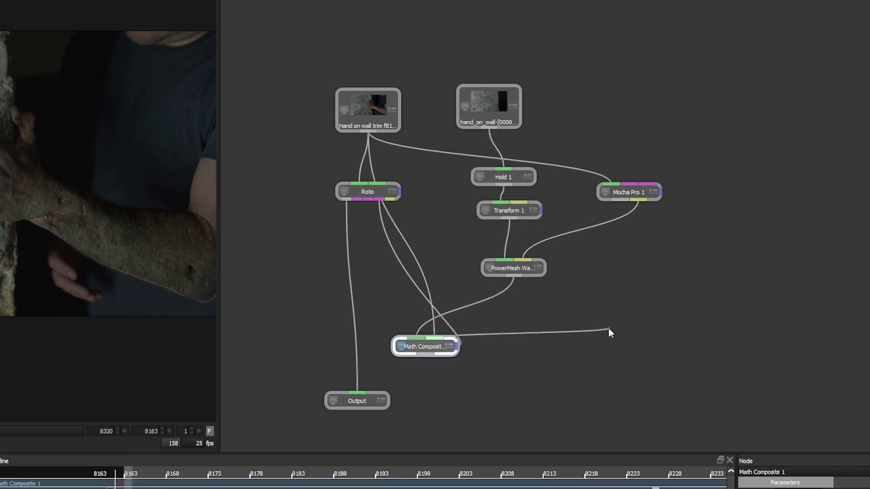
pyautogui.moveTo(430, 344)
pyautogui.mouseDown()
pyautogui.moveTo(586, 337)
pyautogui.moveTo(431, 334)
pyautogui.mouseUp()
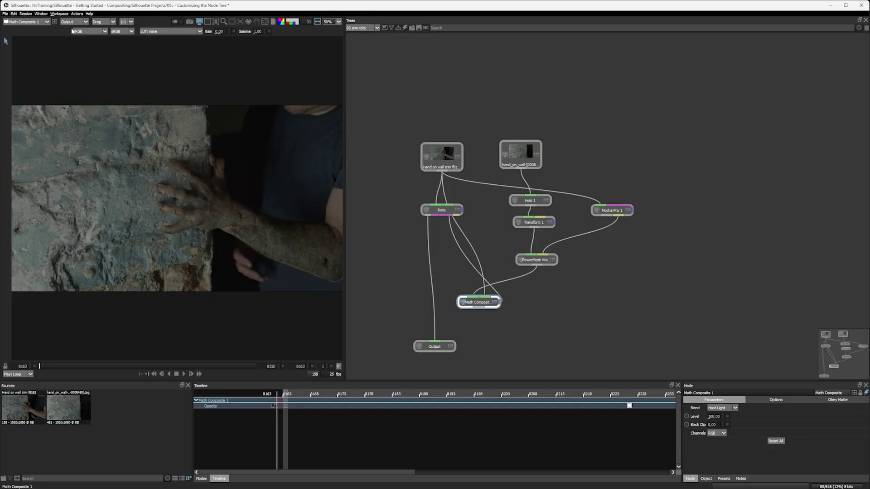
# Set Trees Connections to Straight in the User Interface preferences and apply it.
pyautogui.click(6, 14)
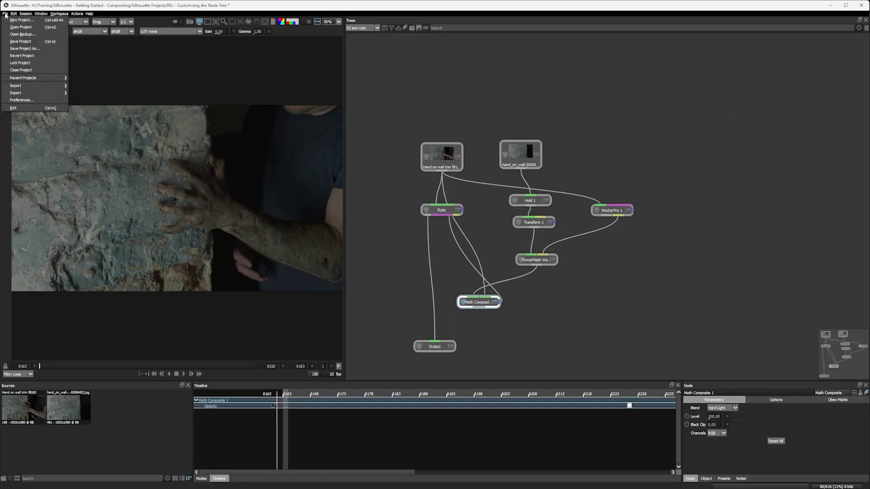
pyautogui.click(48, 100)
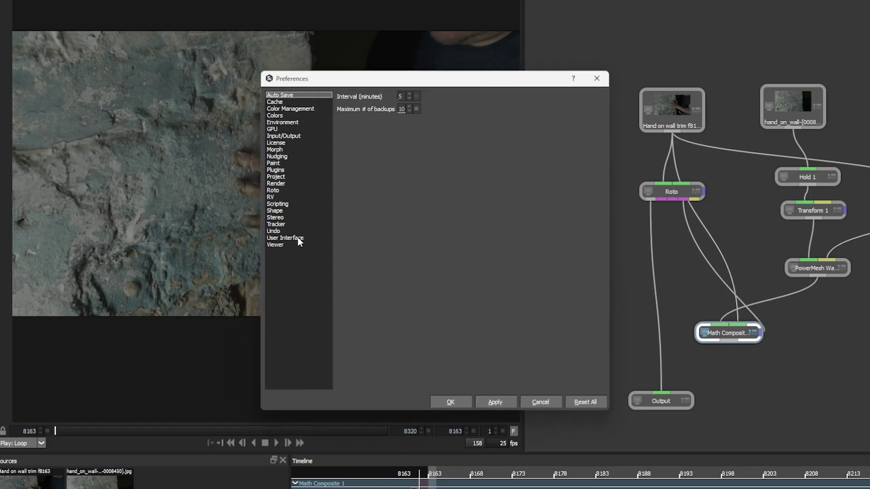
pyautogui.click(300, 240)
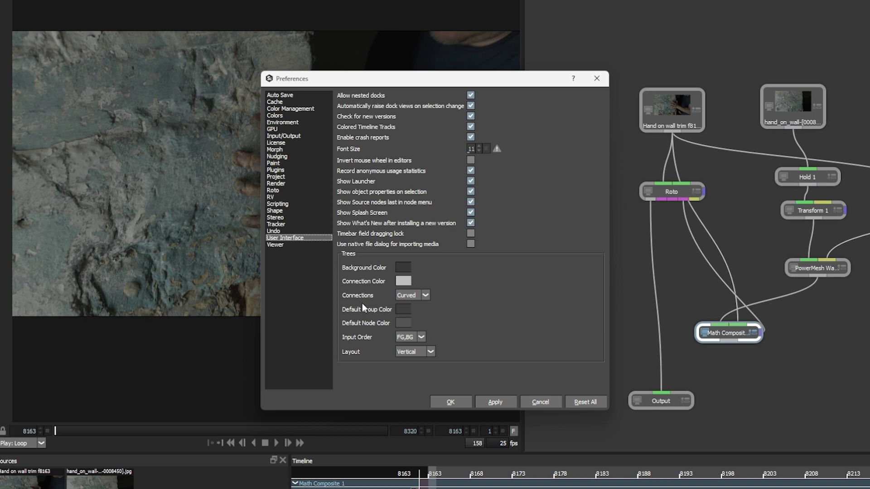
pyautogui.click(429, 294)
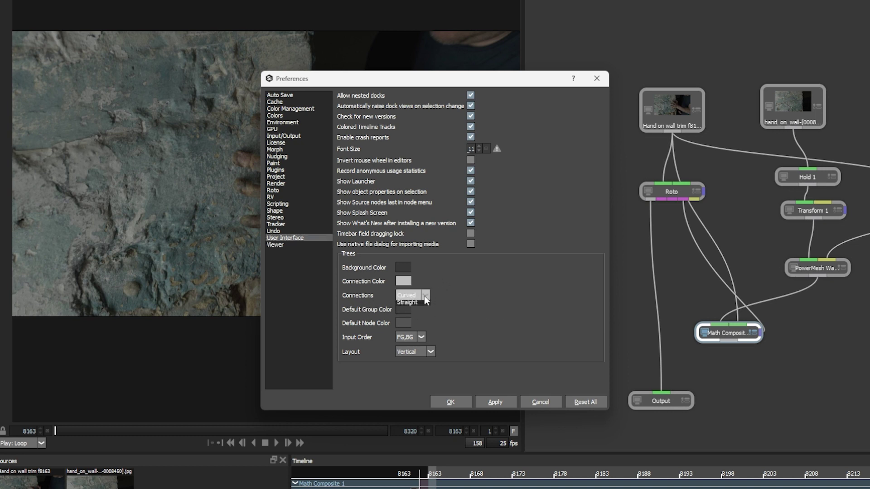
pyautogui.click(420, 310)
pyautogui.click(495, 403)
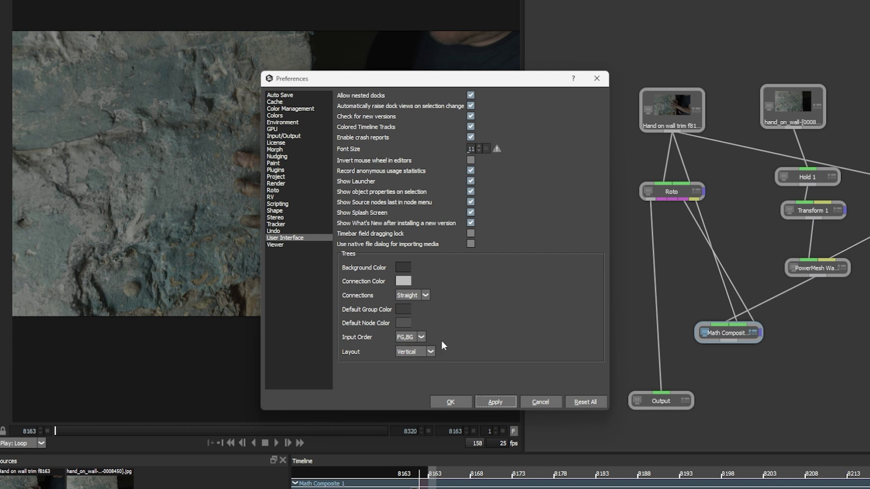
pyautogui.click(417, 338)
pyautogui.click(417, 353)
pyautogui.click(493, 402)
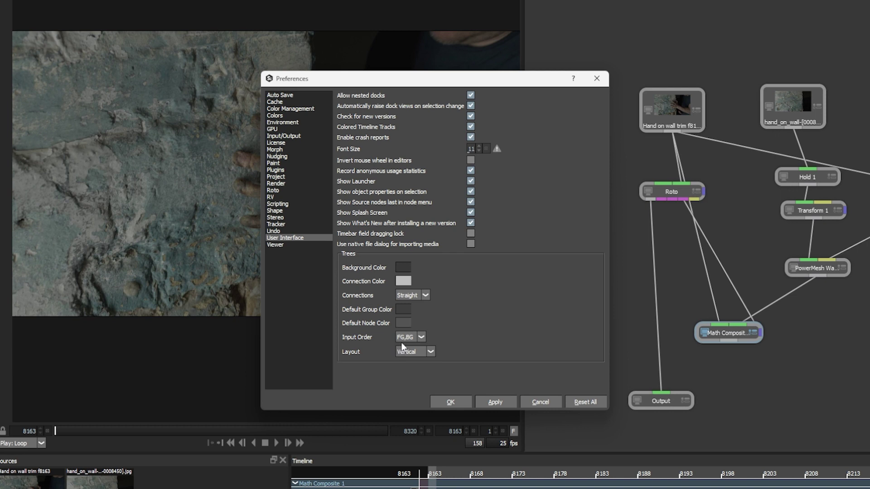
# Try the Horizontal tree layout and apply it.
pyautogui.click(499, 398)
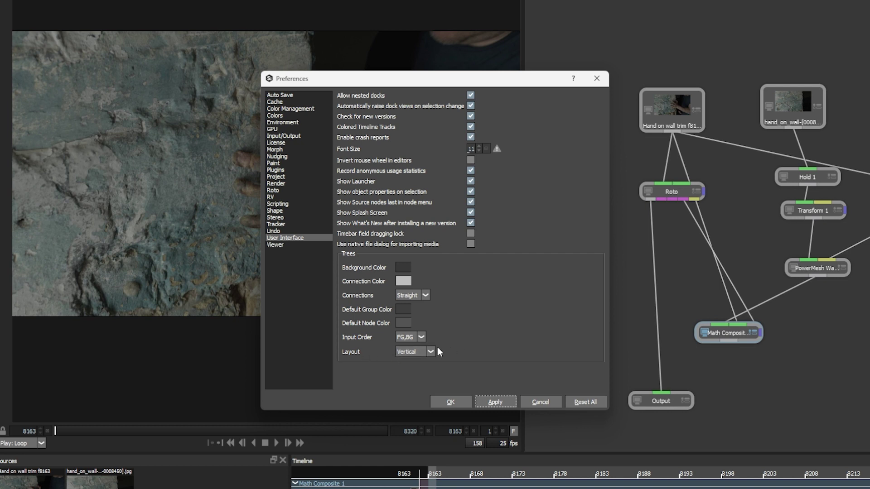
pyautogui.click(425, 353)
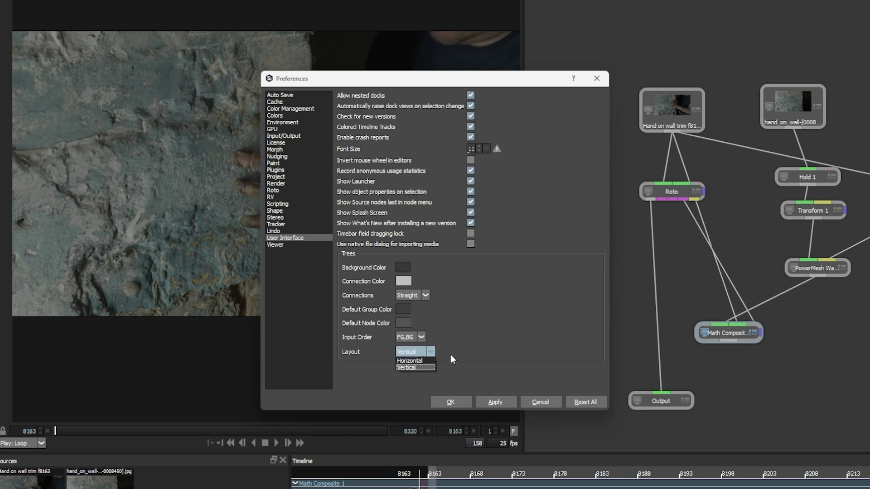
pyautogui.click(413, 360)
pyautogui.click(496, 402)
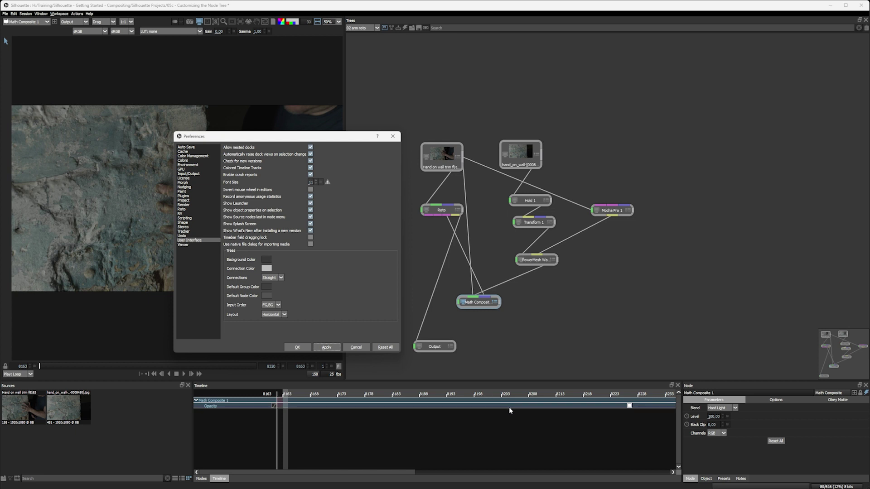
# Restore the Vertical tree layout, apply it, and close the preferences with OK.
pyautogui.click(275, 315)
pyautogui.click(274, 318)
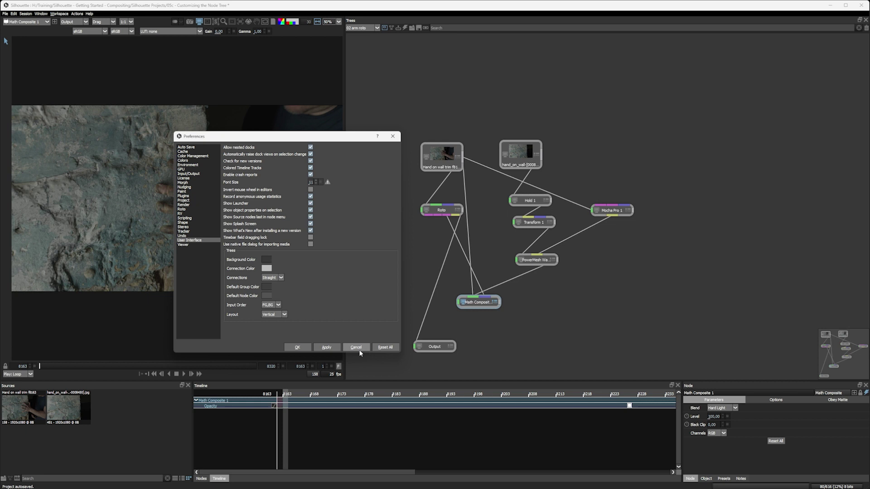
pyautogui.click(326, 348)
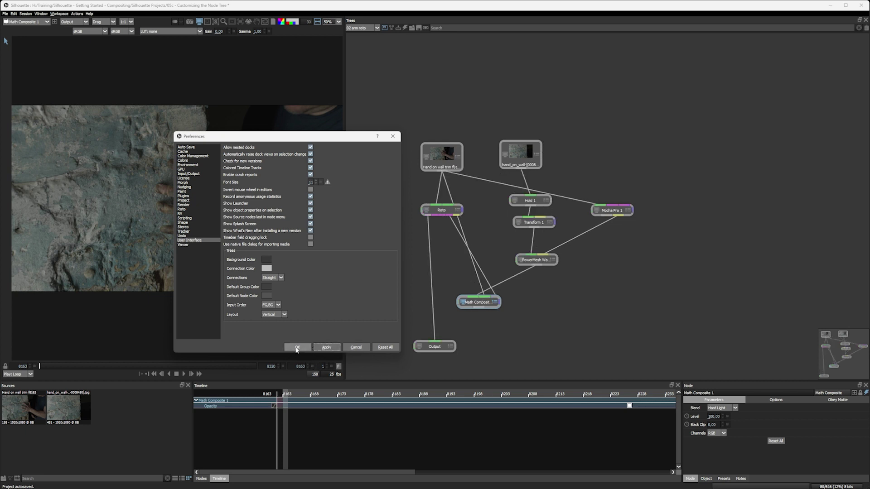
pyautogui.click(299, 347)
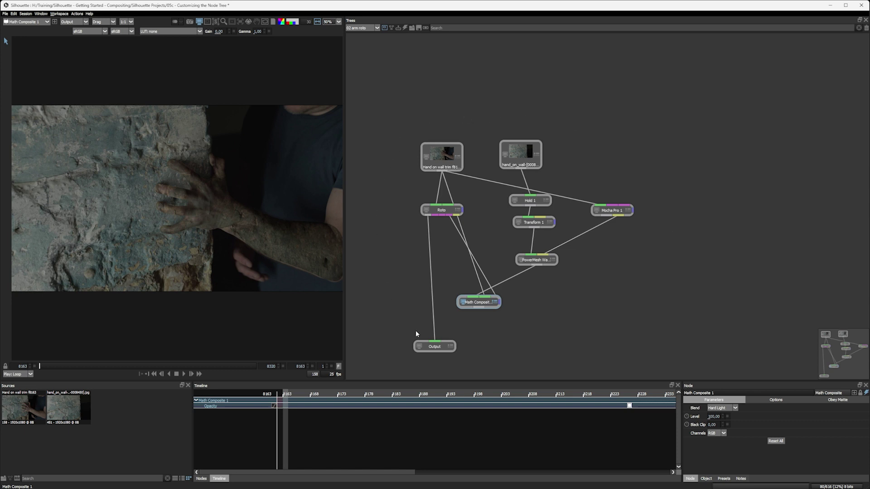
# Add a Null node from the Utility nodes, rename it Placeholder, then delete it.
pyautogui.click(202, 479)
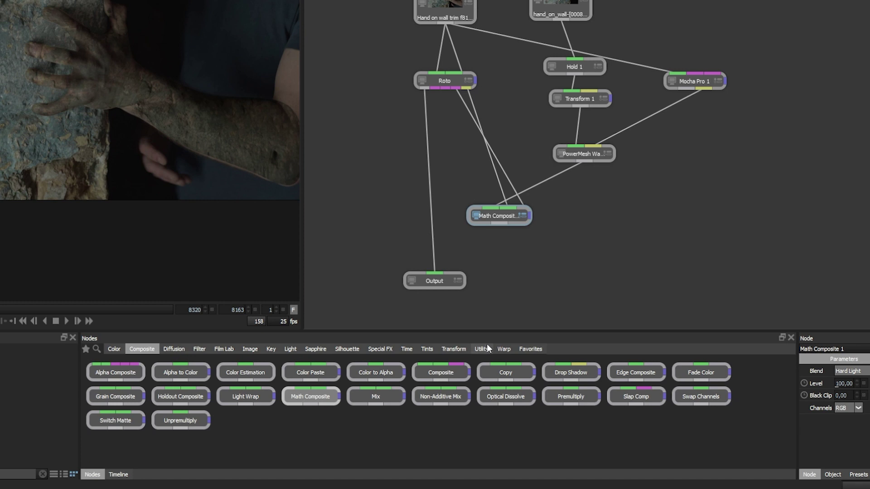
pyautogui.click(467, 393)
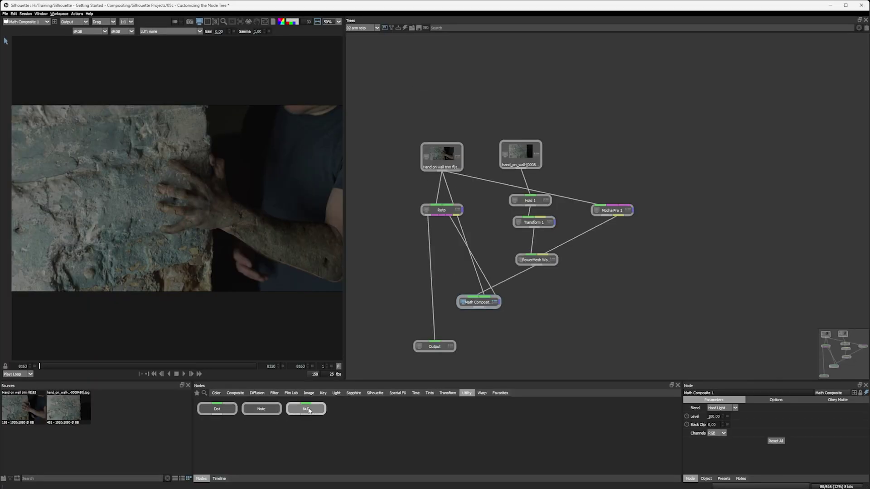
pyautogui.moveTo(307, 408)
pyautogui.mouseDown()
pyautogui.moveTo(686, 183)
pyautogui.moveTo(703, 195)
pyautogui.mouseUp()
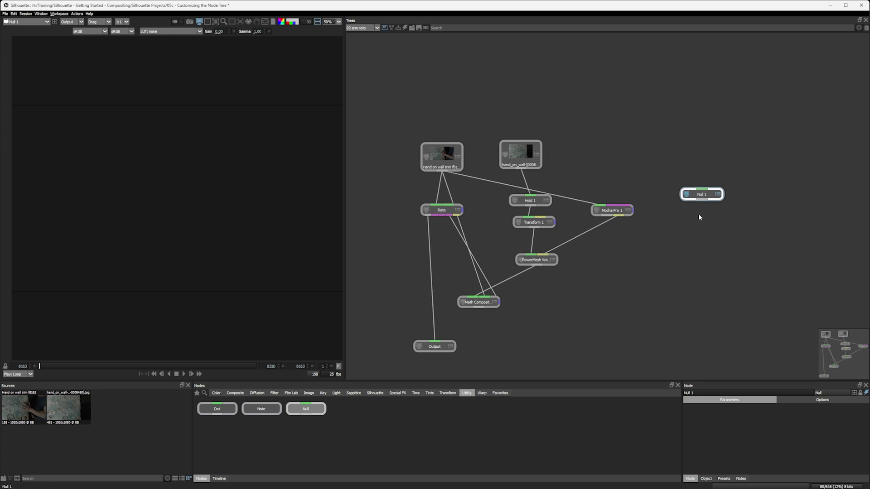
pyautogui.moveTo(703, 197); pyautogui.dragTo(689, 208)
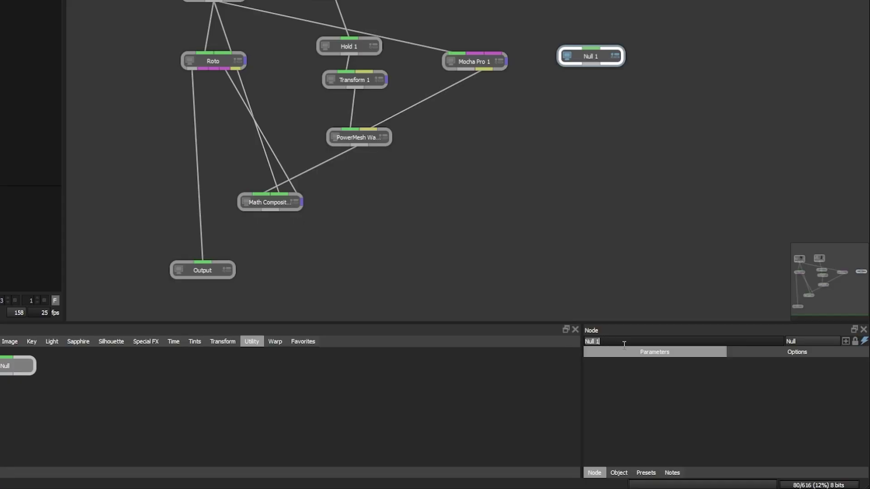
pyautogui.write('Place')
pyautogui.write('holder')
pyautogui.press('Return')
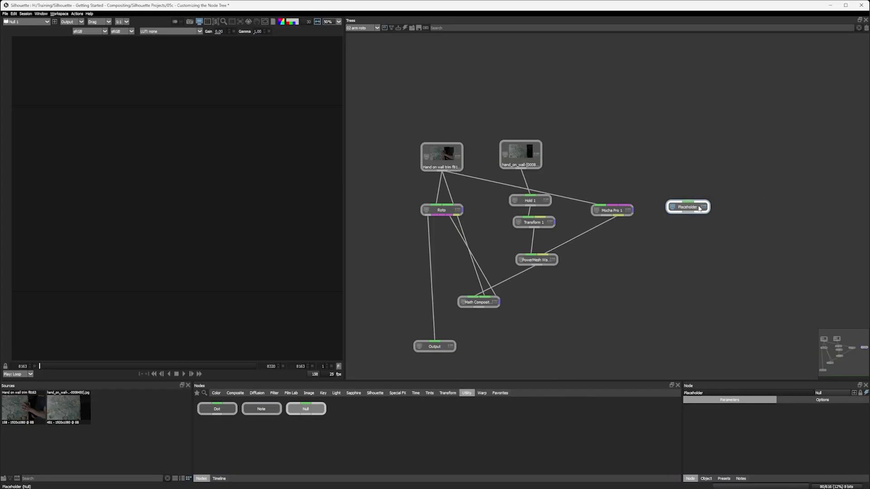
pyautogui.press('Delete')
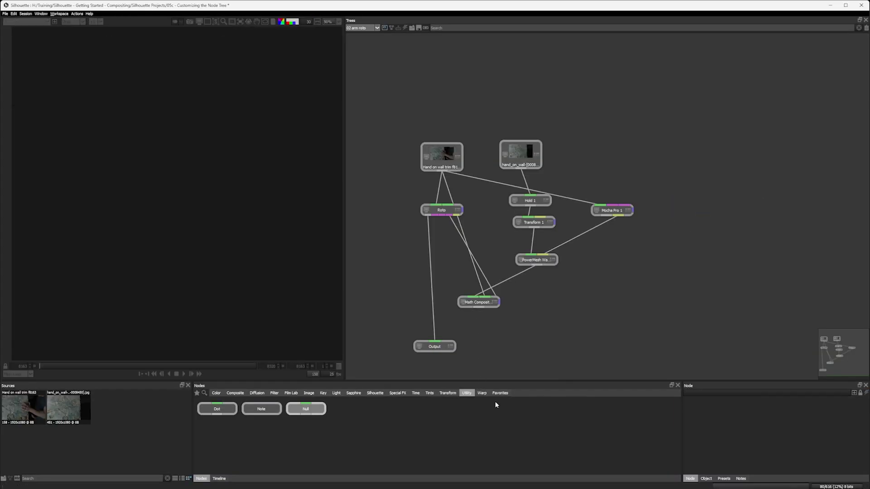
# Add and delete a Dot, place a blank Note 1 right of the tree, and raise the hand clip node.
pyautogui.moveTo(214, 413)
pyautogui.mouseDown()
pyautogui.moveTo(250, 408)
pyautogui.moveTo(685, 212)
pyautogui.mouseUp()
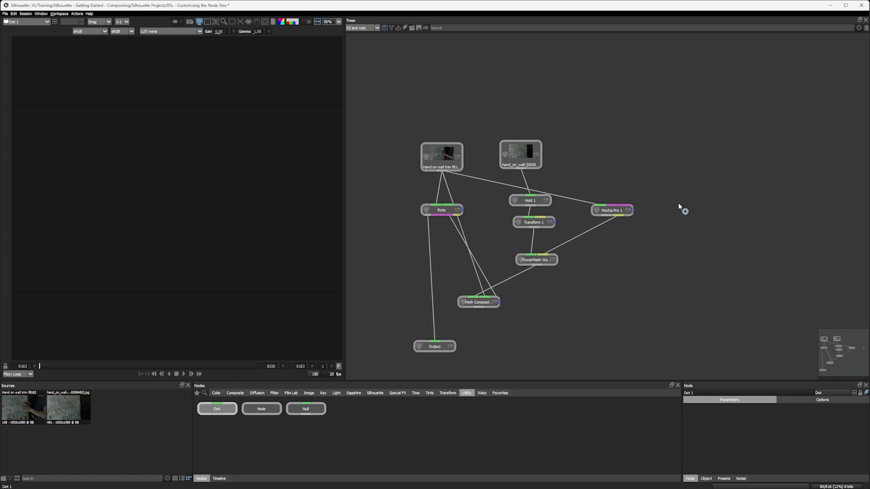
pyautogui.press('Delete')
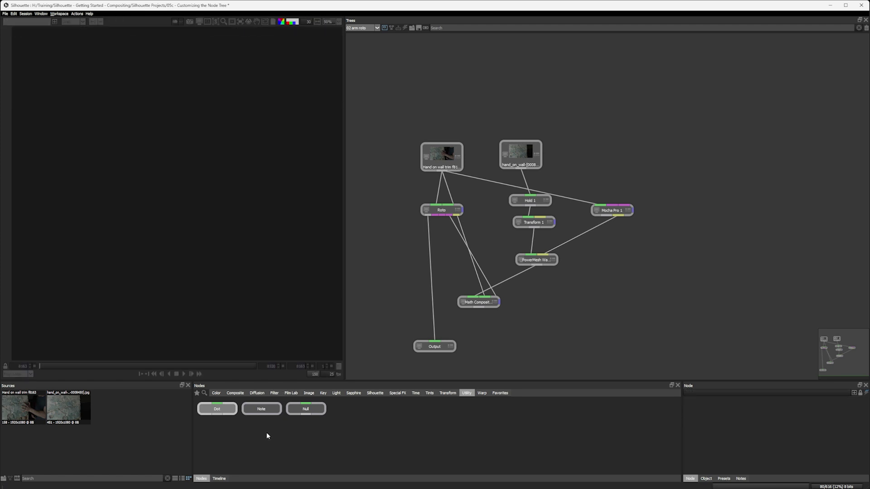
pyautogui.click(259, 410)
pyautogui.click(718, 159)
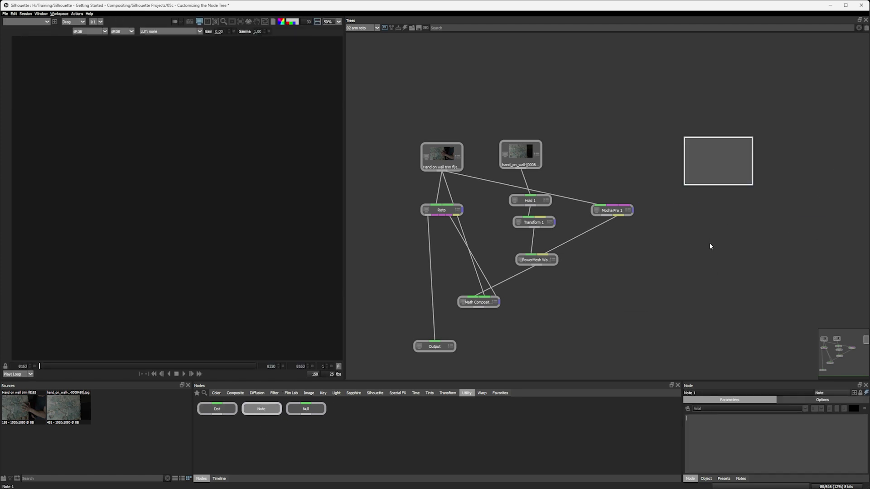
pyautogui.moveTo(721, 159); pyautogui.dragTo(739, 157)
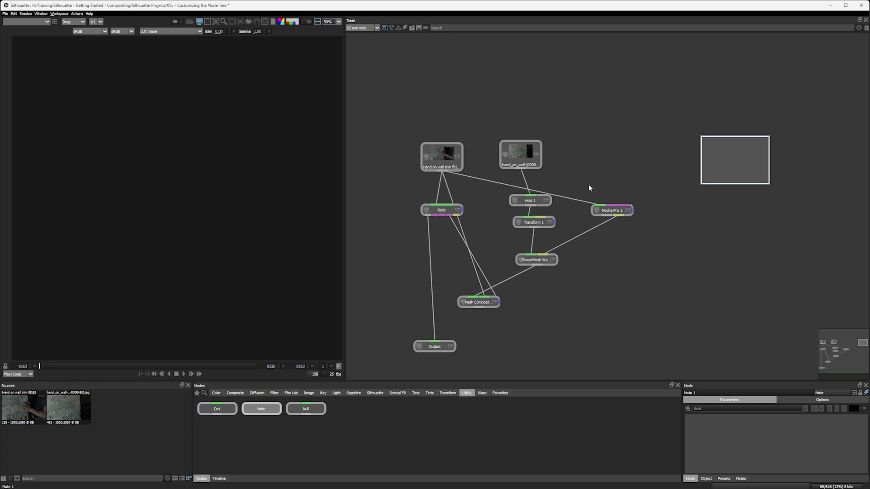
pyautogui.moveTo(739, 164); pyautogui.dragTo(789, 169)
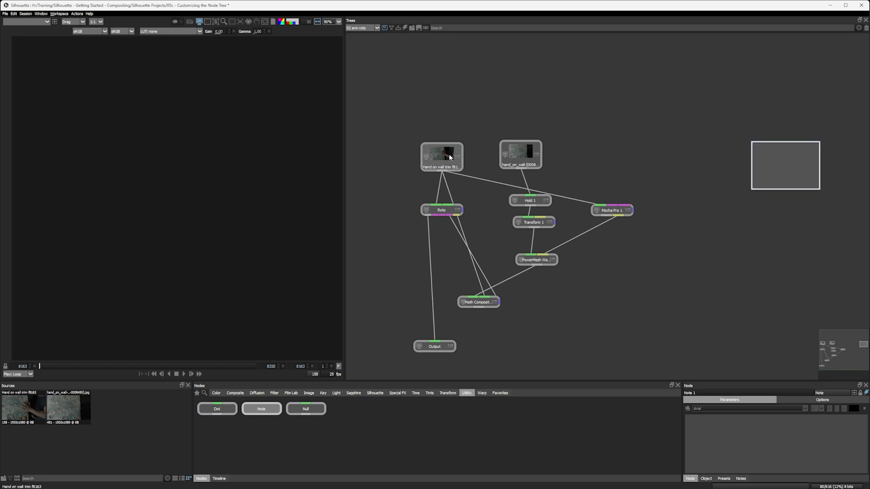
pyautogui.moveTo(444, 159)
pyautogui.mouseDown()
pyautogui.moveTo(440, 141)
pyautogui.moveTo(481, 144)
pyautogui.moveTo(434, 151)
pyautogui.mouseUp()
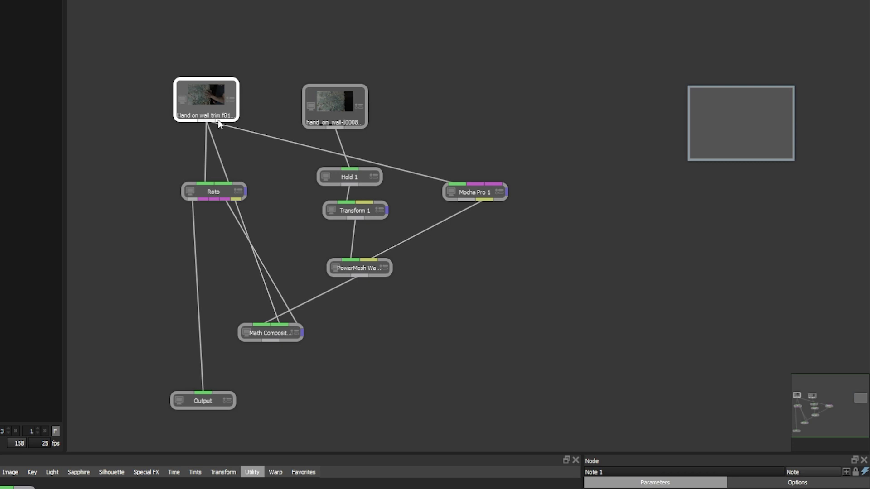
# Move Roto left, Math Composite down, and Mocha Pro 1 up, and shift the hand clip node left.
pyautogui.moveTo(211, 192); pyautogui.dragTo(179, 197)
pyautogui.moveTo(274, 331)
pyautogui.mouseDown()
pyautogui.moveTo(310, 340)
pyautogui.moveTo(271, 338)
pyautogui.mouseUp()
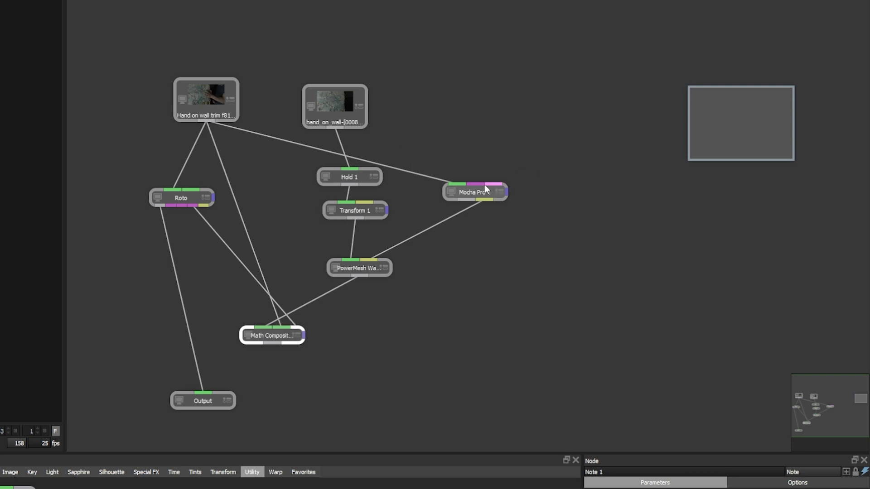
pyautogui.moveTo(485, 192); pyautogui.dragTo(486, 186)
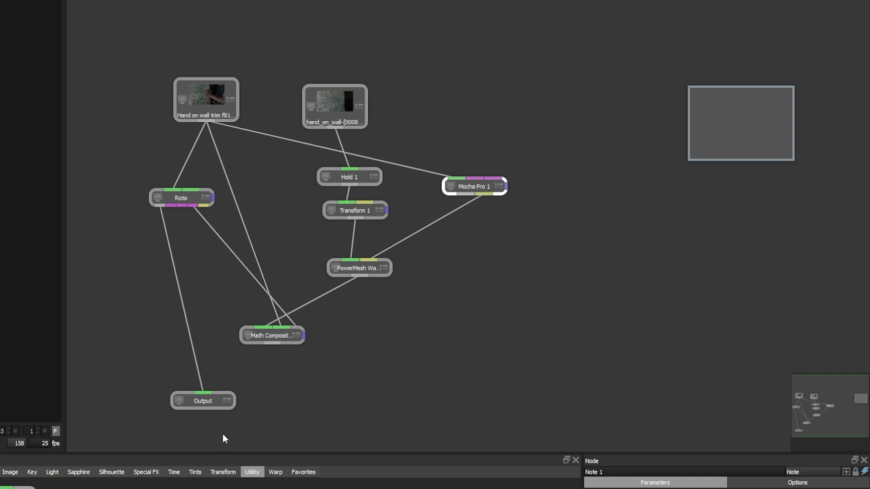
pyautogui.moveTo(203, 103); pyautogui.dragTo(193, 109)
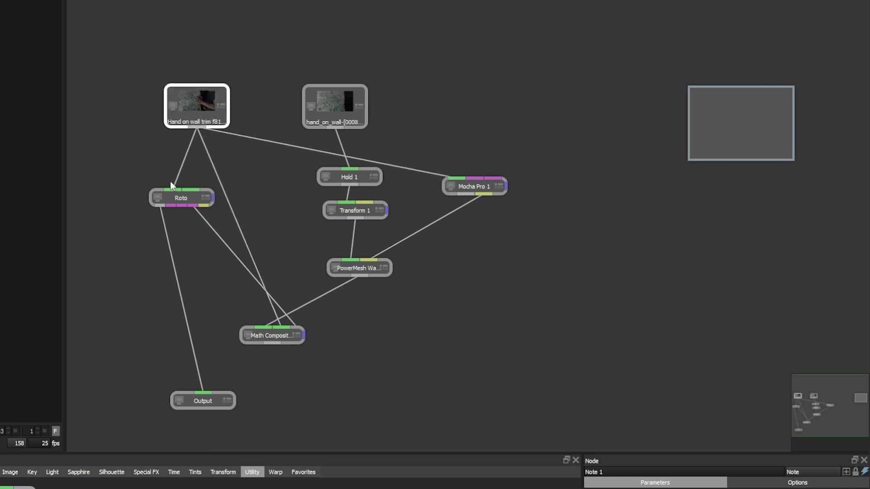
# Reconnect the hand clip into Roto and add a junction point below the clip.
pyautogui.moveTo(171, 183); pyautogui.dragTo(175, 190)
pyautogui.click(186, 161)
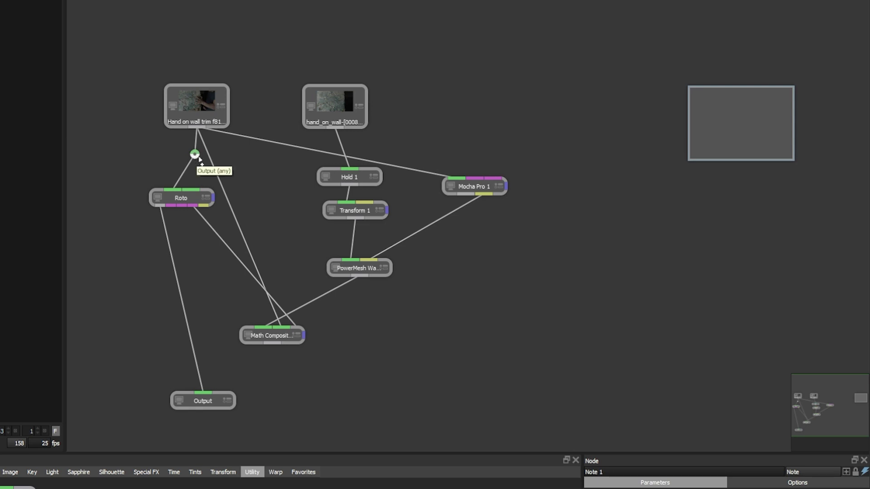
pyautogui.moveTo(195, 158); pyautogui.dragTo(285, 331)
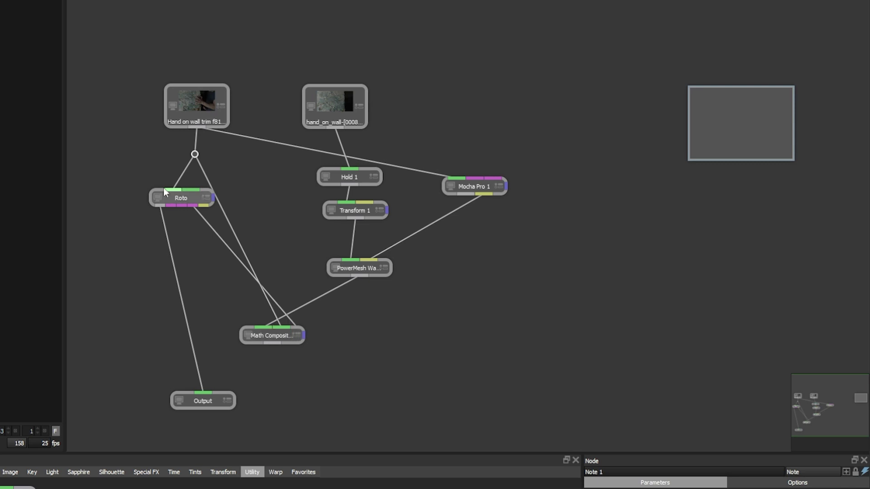
pyautogui.moveTo(194, 155); pyautogui.dragTo(196, 151)
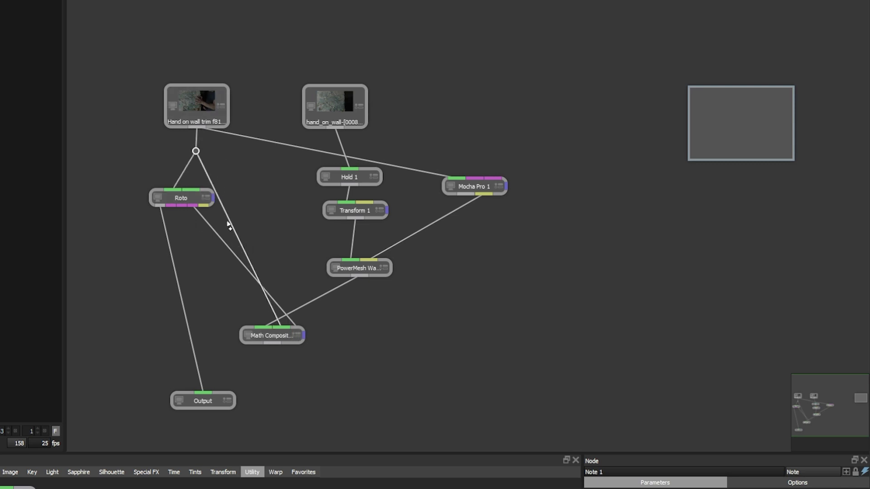
# Add squared junctions on the Math Composite branch and above Mocha Pro 1.
pyautogui.moveTo(231, 224)
pyautogui.mouseDown()
pyautogui.moveTo(248, 152)
pyautogui.moveTo(276, 154)
pyautogui.mouseUp()
pyautogui.moveTo(180, 200); pyautogui.dragTo(208, 206)
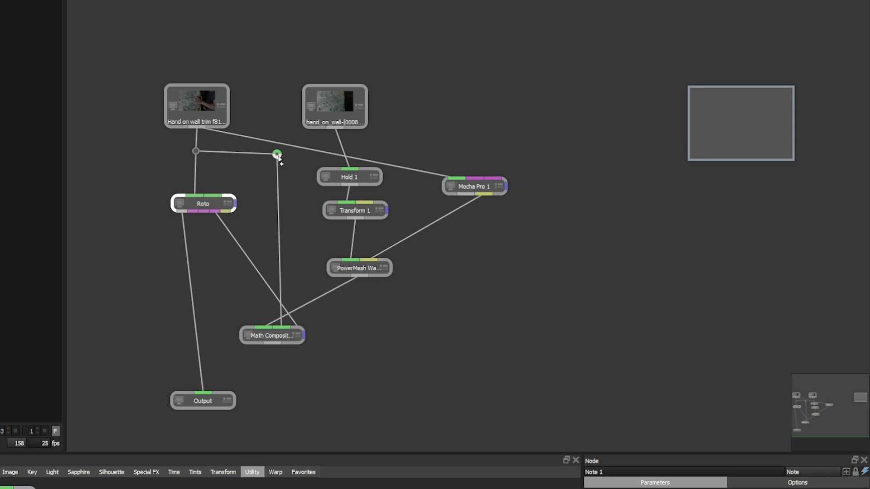
pyautogui.moveTo(278, 155); pyautogui.dragTo(456, 181)
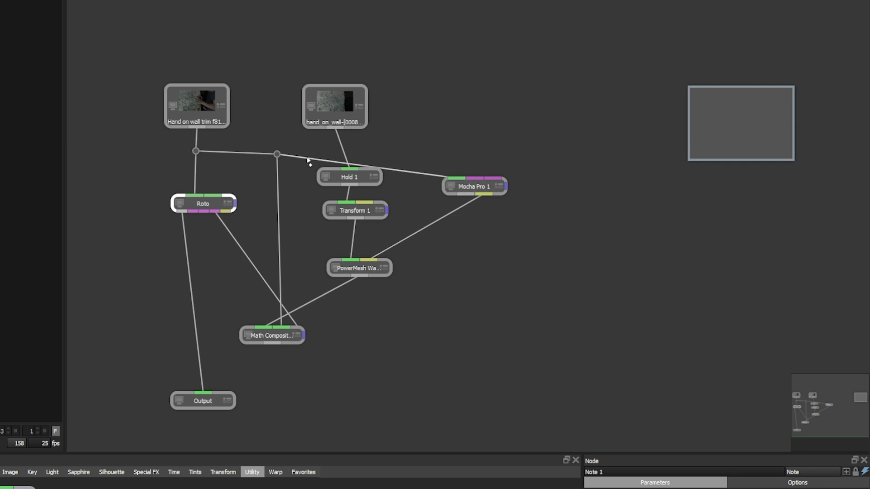
pyautogui.moveTo(307, 158); pyautogui.dragTo(457, 153)
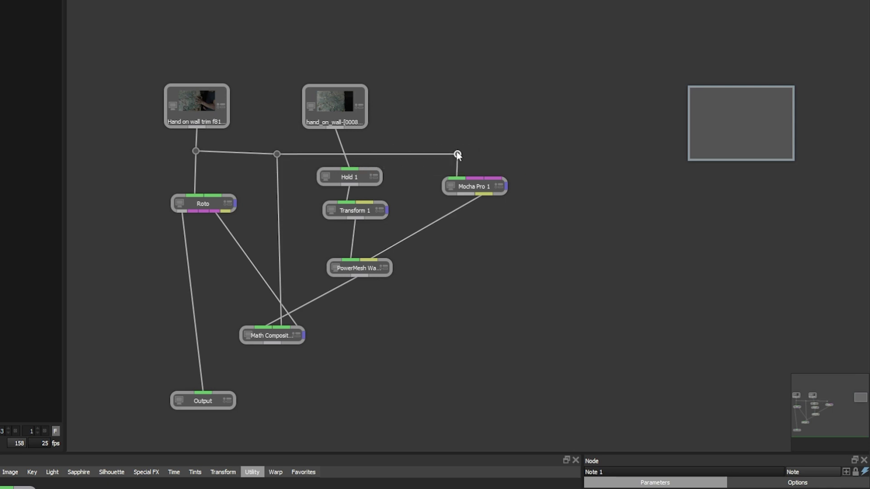
pyautogui.moveTo(336, 115); pyautogui.dragTo(350, 114)
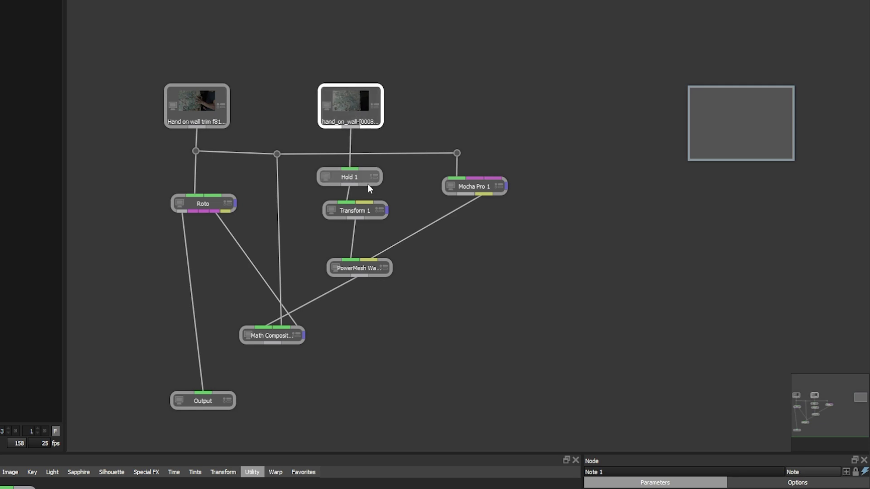
# Square the Mocha–PowerMesh link with junctions and view the PowerMesh Warp result.
pyautogui.click(438, 223)
pyautogui.moveTo(438, 223); pyautogui.dragTo(483, 224)
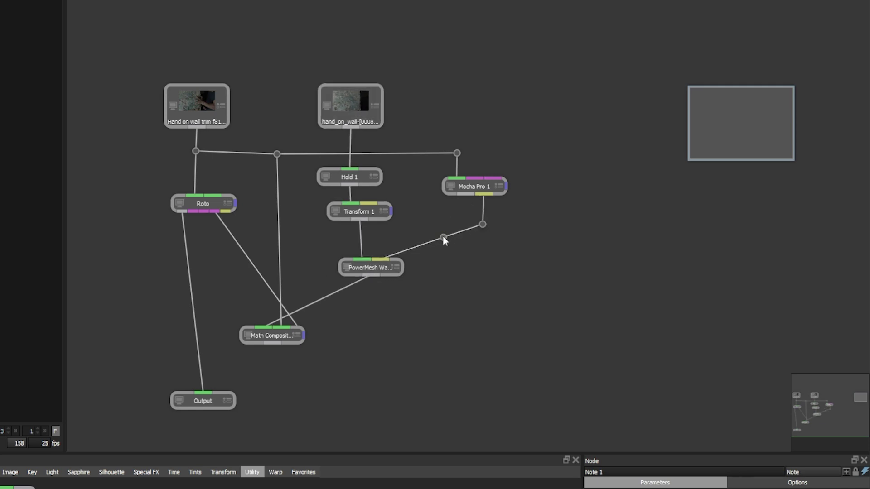
pyautogui.moveTo(443, 237); pyautogui.dragTo(379, 231)
pyautogui.moveTo(482, 225); pyautogui.dragTo(483, 228)
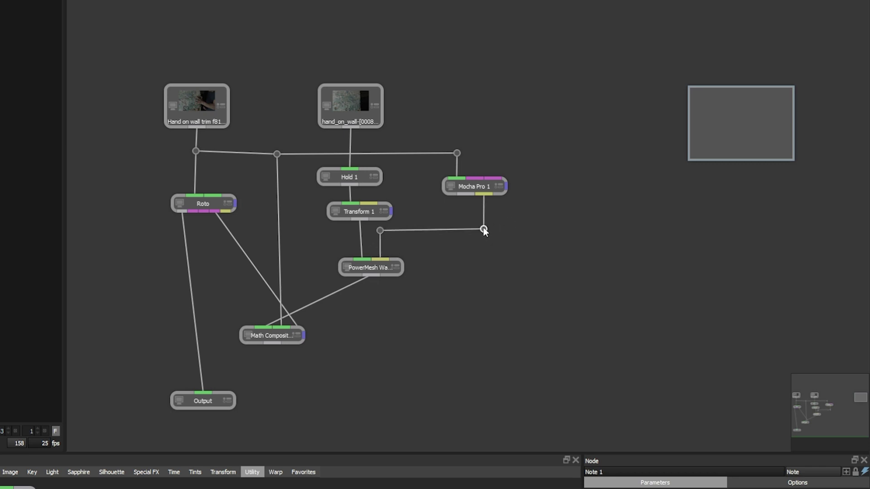
pyautogui.click(396, 229)
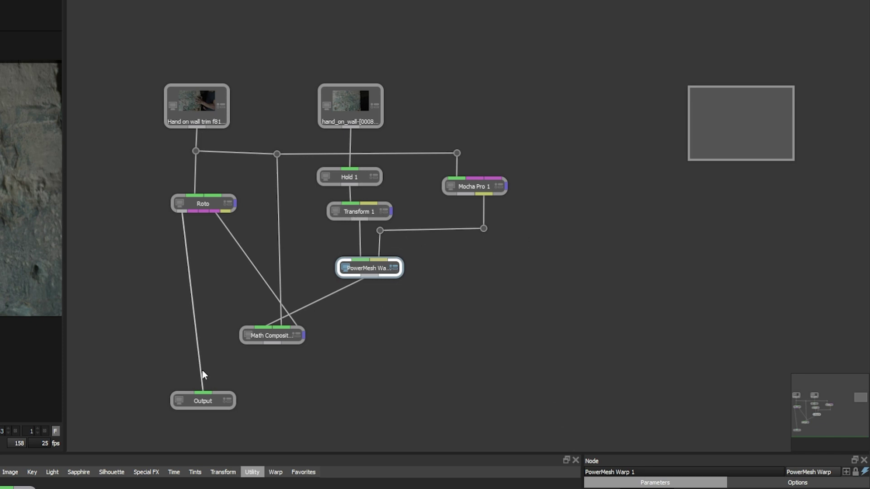
# Add aligned elbows on the Roto and PowerMesh links into Math Composite.
pyautogui.moveTo(241, 248)
pyautogui.mouseDown()
pyautogui.moveTo(220, 294)
pyautogui.moveTo(371, 294)
pyautogui.mouseUp()
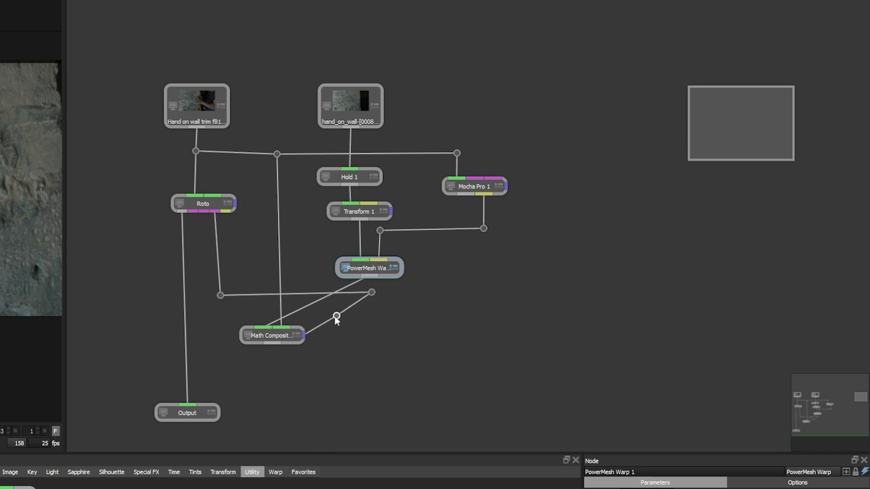
pyautogui.moveTo(336, 317)
pyautogui.mouseDown()
pyautogui.moveTo(373, 334)
pyautogui.moveTo(447, 333)
pyautogui.moveTo(436, 334)
pyautogui.mouseUp()
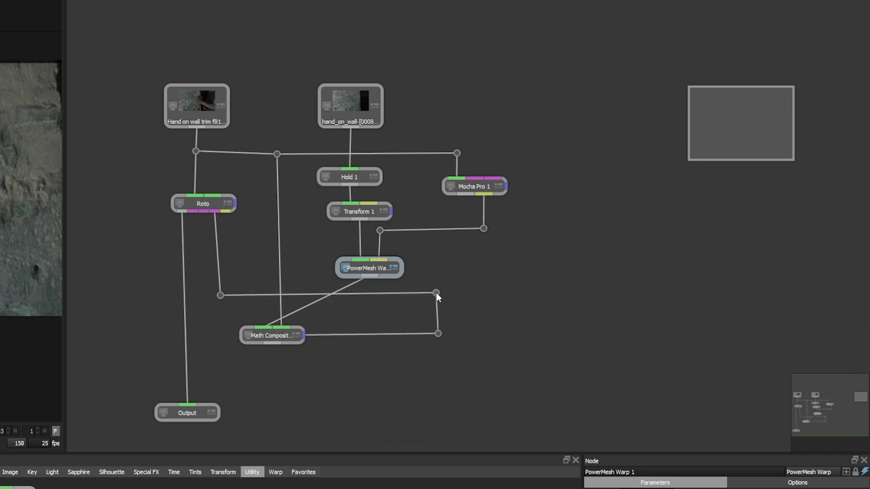
pyautogui.moveTo(311, 303); pyautogui.dragTo(370, 288)
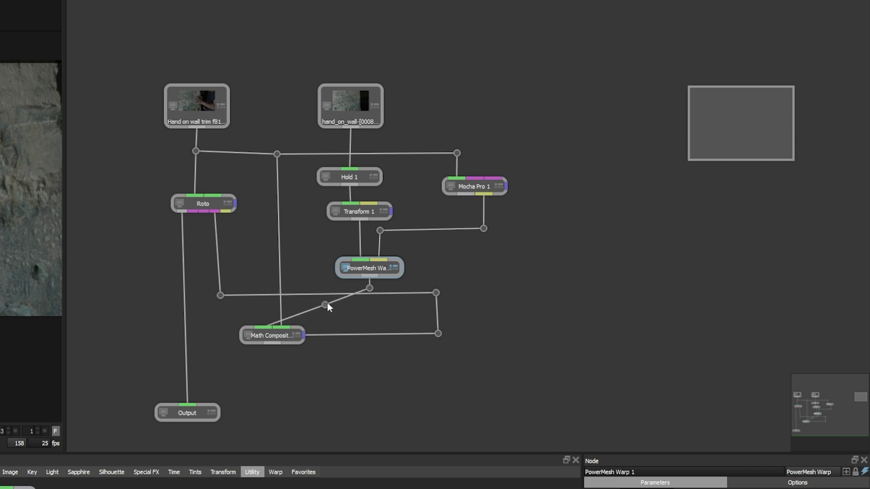
pyautogui.moveTo(325, 305)
pyautogui.mouseDown()
pyautogui.moveTo(261, 287)
pyautogui.moveTo(216, 308)
pyautogui.mouseUp()
pyautogui.moveTo(437, 303); pyautogui.dragTo(437, 307)
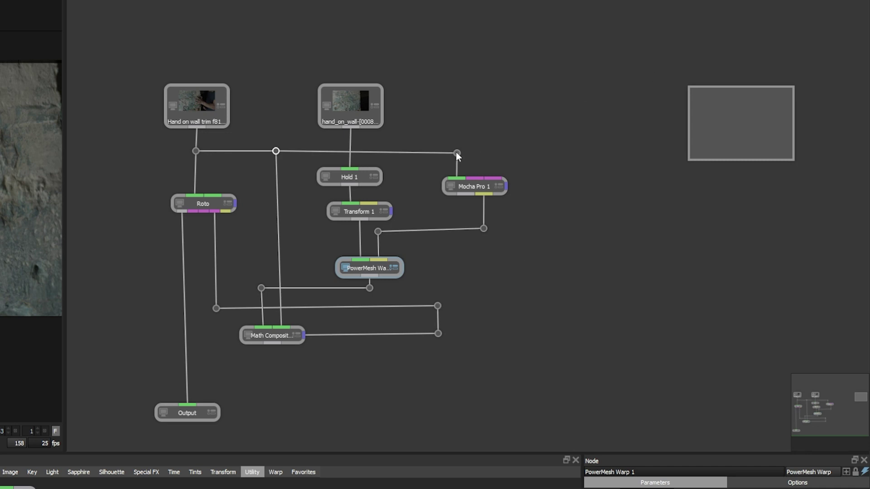
# Adjust the elbow above Mocha Pro 1 and connect Math Composite's output to Output.
pyautogui.moveTo(456, 153); pyautogui.dragTo(457, 148)
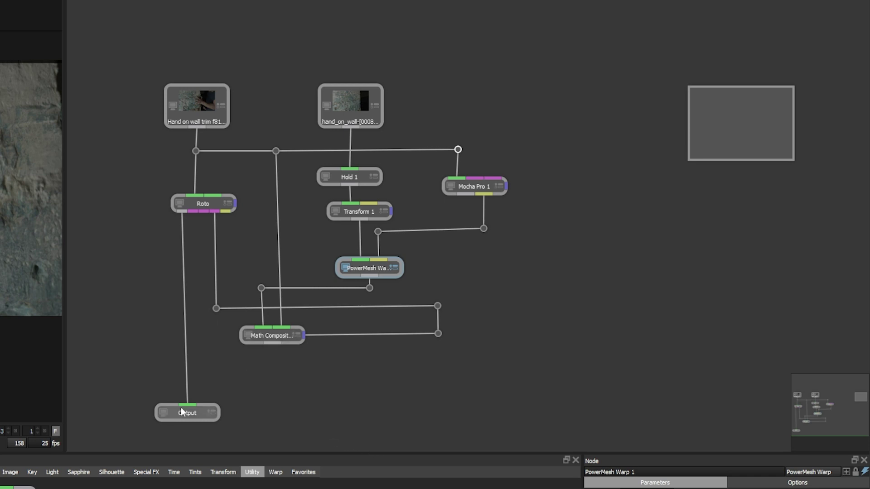
pyautogui.moveTo(271, 345)
pyautogui.mouseDown()
pyautogui.moveTo(188, 407)
pyautogui.moveTo(275, 413)
pyautogui.mouseUp()
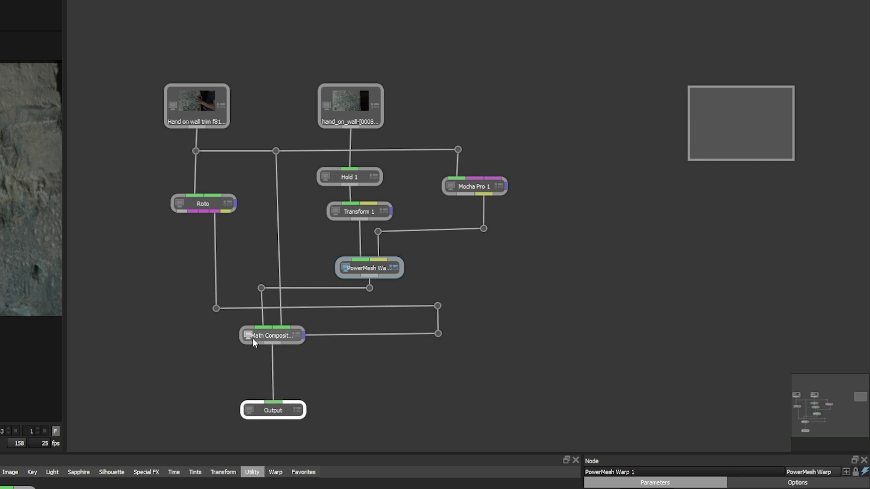
pyautogui.moveTo(243, 270)
pyautogui.mouseDown()
pyautogui.moveTo(277, 402)
pyautogui.moveTo(266, 413)
pyautogui.mouseUp()
# Shift the still-image branch left and pull Mocha Pro 1 toward the tree.
pyautogui.moveTo(318, 43)
pyautogui.mouseDown()
pyautogui.moveTo(348, 286)
pyautogui.moveTo(369, 288)
pyautogui.moveTo(133, 286)
pyautogui.mouseUp()
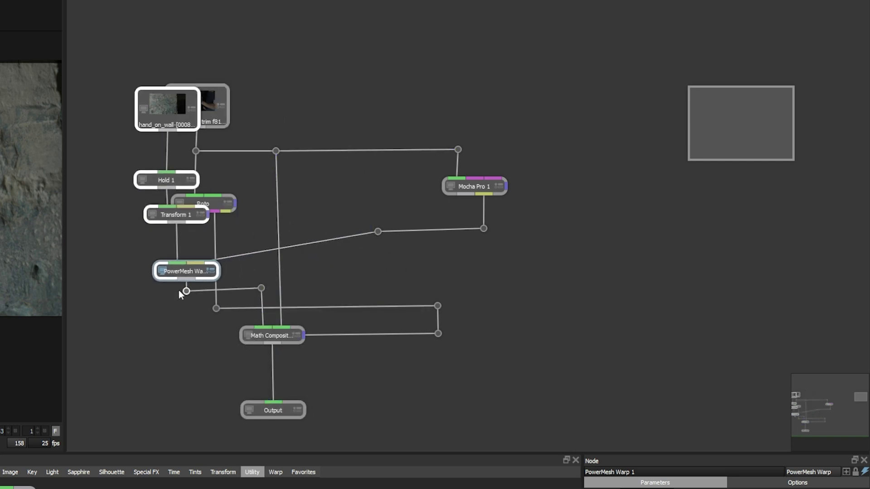
pyautogui.moveTo(377, 231); pyautogui.dragTo(142, 231)
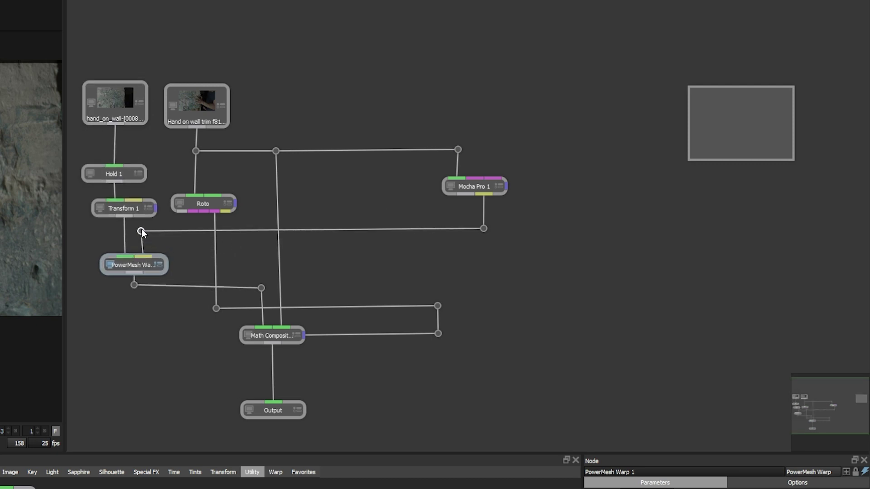
pyautogui.moveTo(532, 120); pyautogui.dragTo(424, 343)
pyautogui.moveTo(435, 306); pyautogui.dragTo(328, 309)
# Line up Mocha Pro 1's link elbows, select Roto, and frame the whole tree.
pyautogui.click(441, 163)
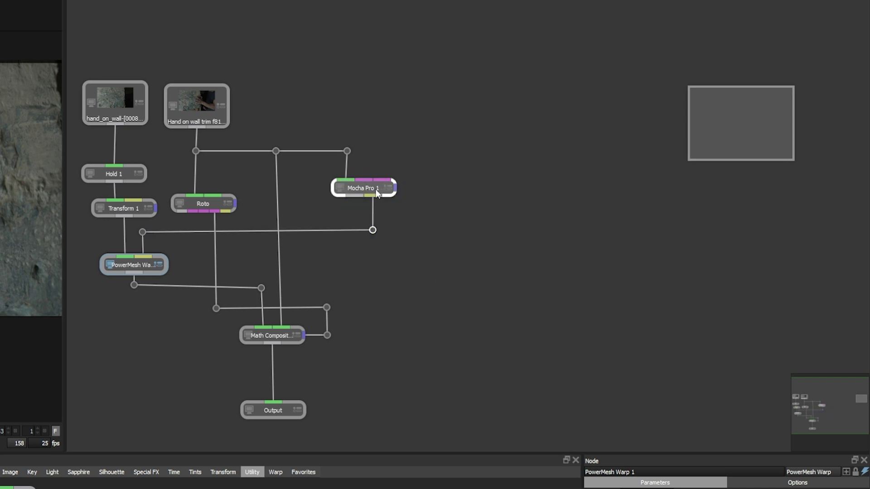
pyautogui.moveTo(364, 187); pyautogui.dragTo(360, 196)
pyautogui.moveTo(367, 230); pyautogui.dragTo(368, 234)
pyautogui.moveTo(346, 151); pyautogui.dragTo(339, 151)
pyautogui.click(203, 203)
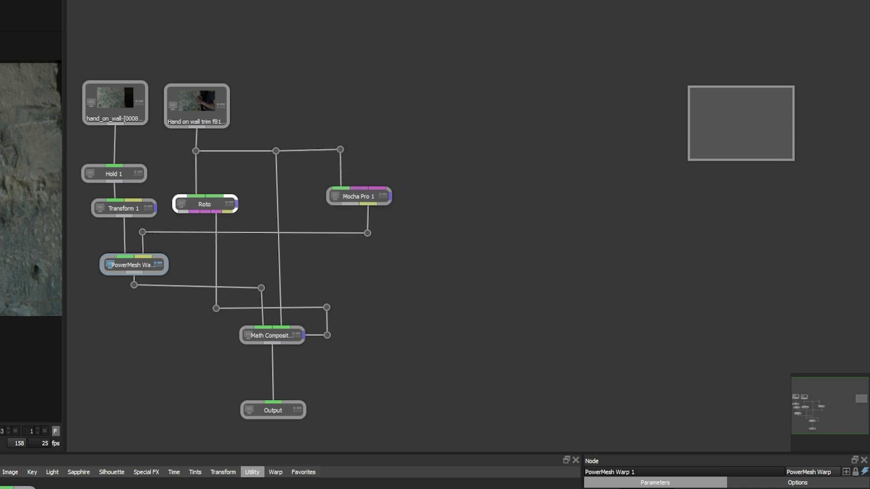
pyautogui.moveTo(825, 414); pyautogui.dragTo(806, 423)
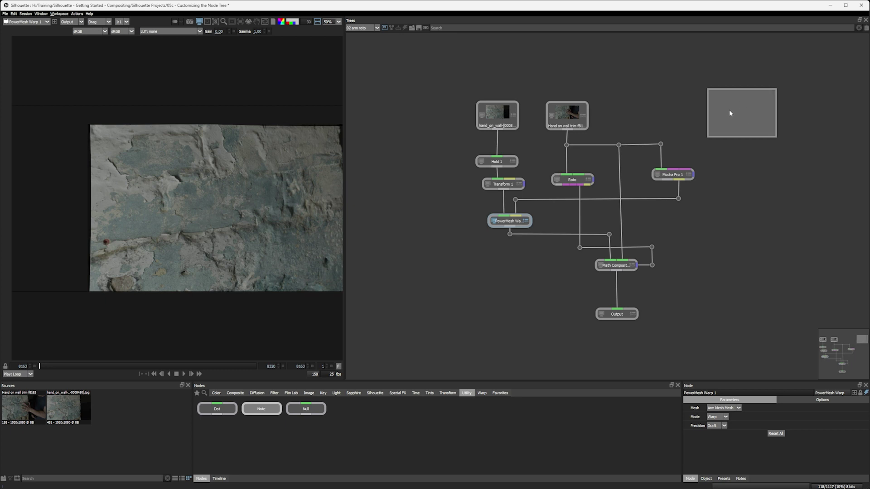
# Move Note 1 beside the still-image branch and resize it to enclose those four nodes.
pyautogui.moveTo(755, 132); pyautogui.dragTo(449, 139)
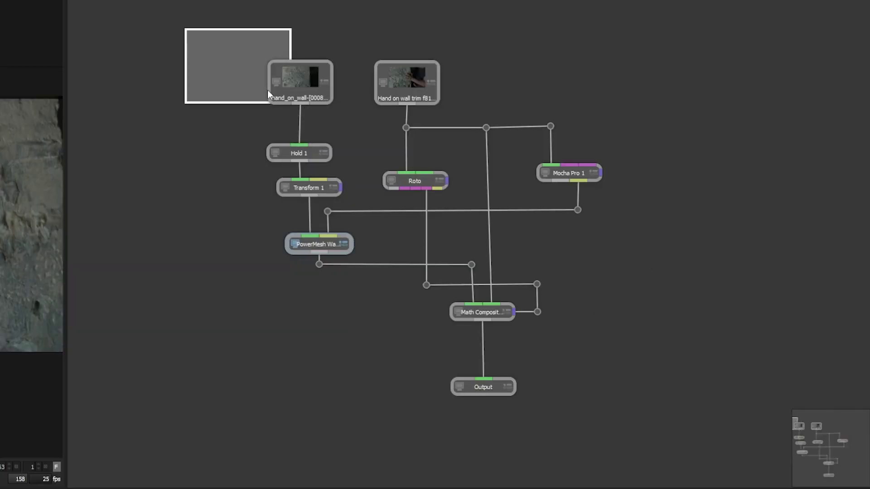
pyautogui.moveTo(226, 119)
pyautogui.mouseDown()
pyautogui.moveTo(256, 119)
pyautogui.moveTo(362, 287)
pyautogui.mouseUp()
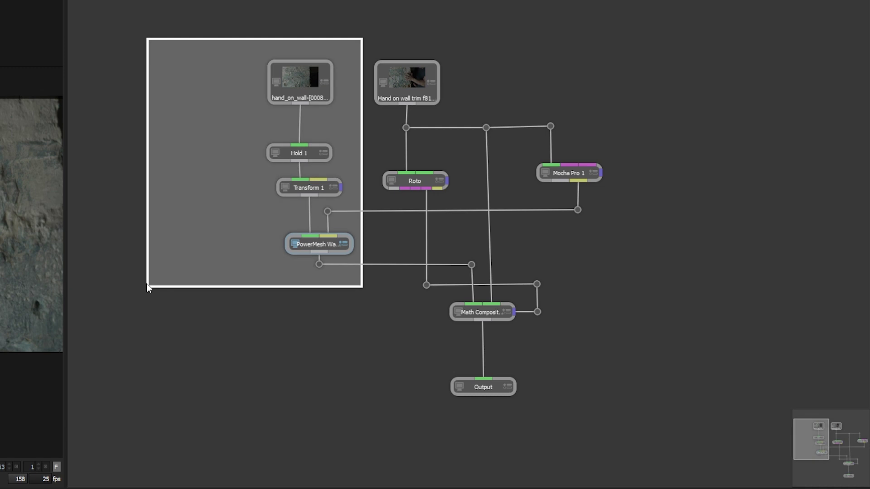
pyautogui.moveTo(147, 285); pyautogui.dragTo(214, 279)
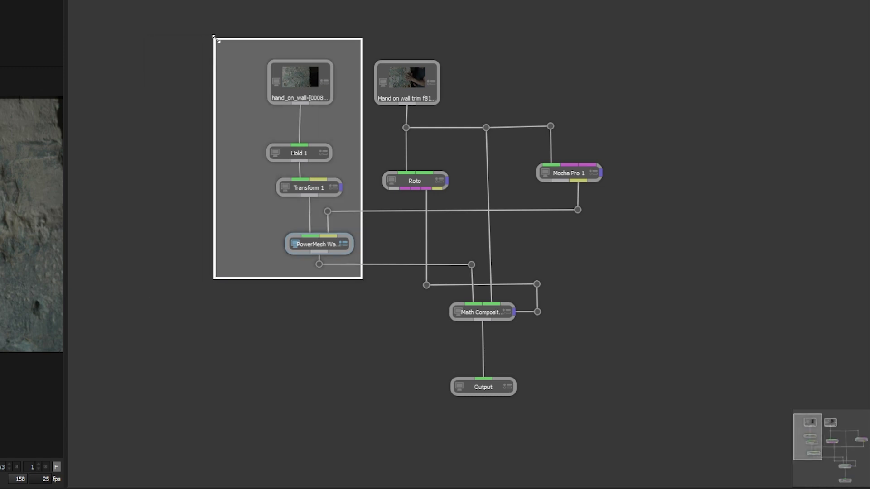
pyautogui.moveTo(215, 38); pyautogui.dragTo(210, 33)
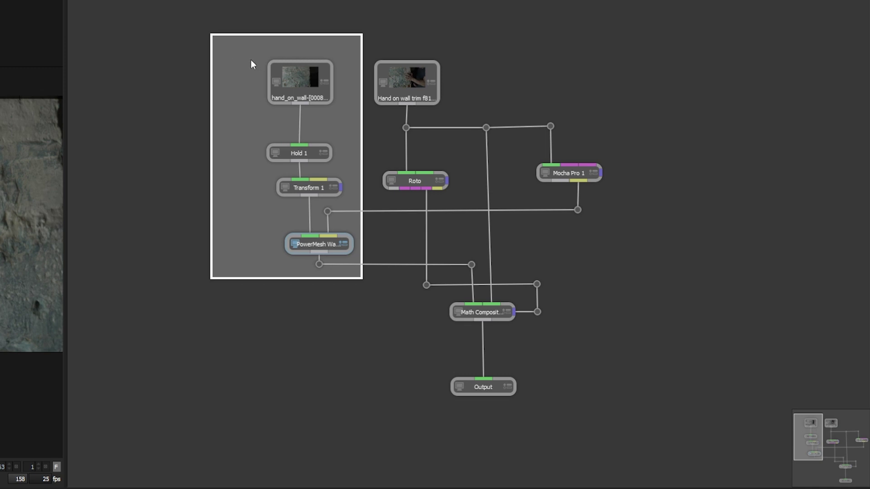
pyautogui.click(241, 121)
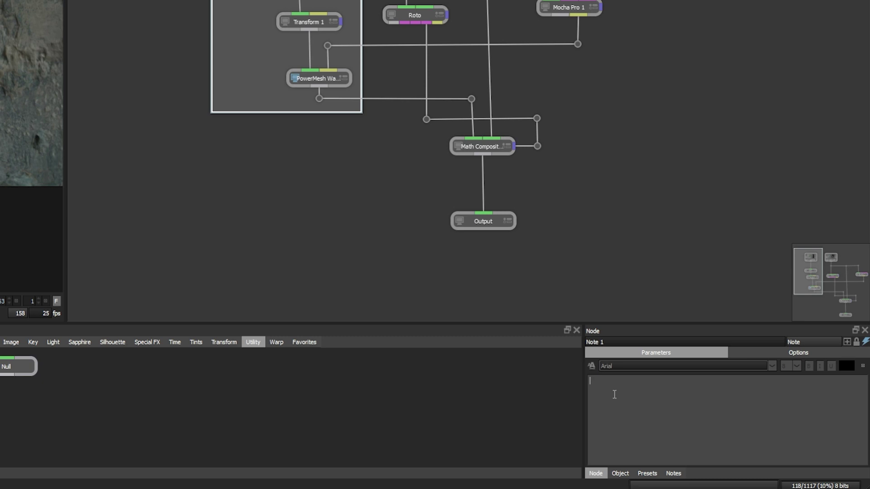
pyautogui.write('PowerMesh Hand')
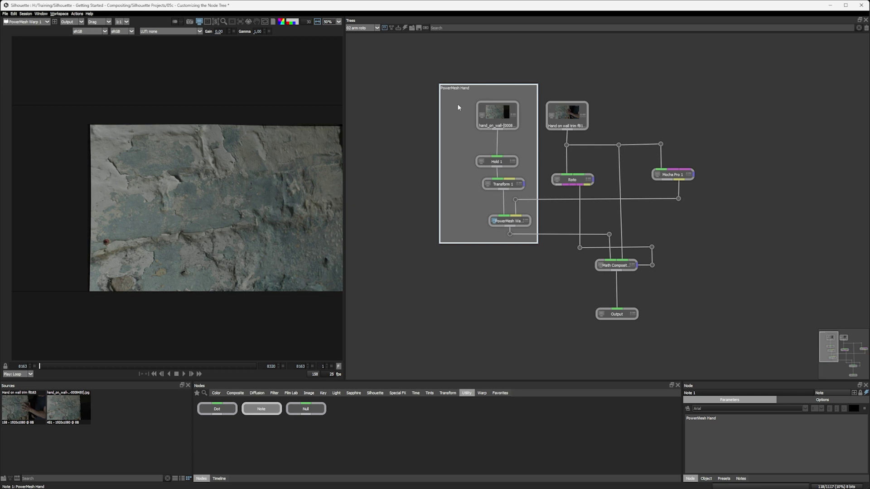
# Make the note's 'PowerMesh Hand' label bold at font size 11.
pyautogui.moveTo(716, 418); pyautogui.dragTo(690, 416)
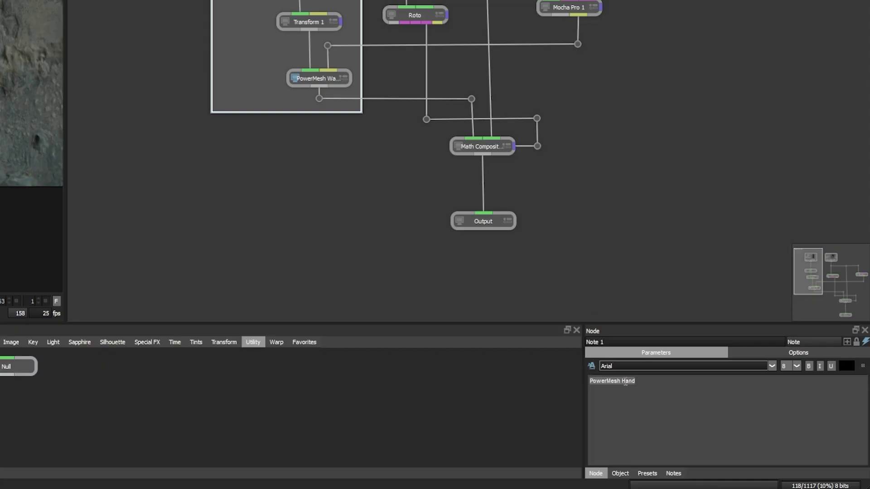
pyautogui.click(809, 367)
pyautogui.click(796, 367)
pyautogui.click(786, 405)
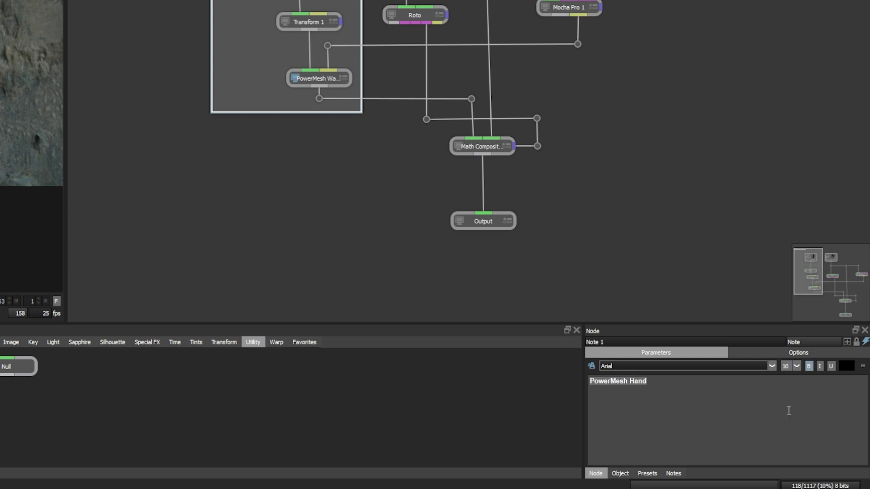
pyautogui.click(795, 367)
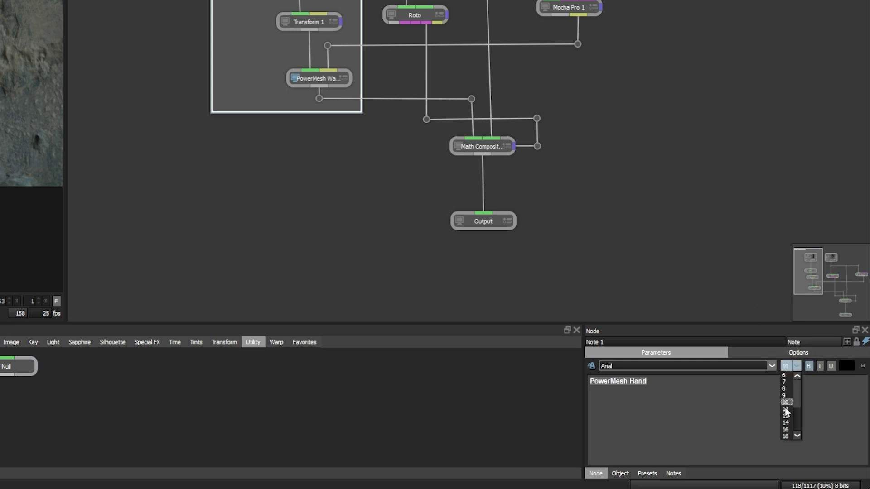
pyautogui.click(787, 413)
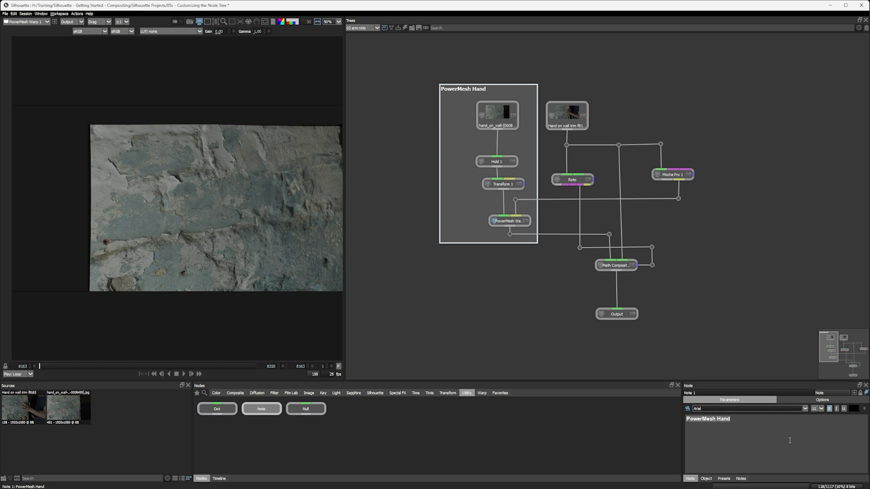
# Add a second note and stretch it to frame Mocha Pro 1.
pyautogui.click(261, 409)
pyautogui.click(767, 165)
pyautogui.moveTo(768, 173)
pyautogui.mouseDown()
pyautogui.moveTo(746, 156)
pyautogui.moveTo(660, 135)
pyautogui.mouseUp()
pyautogui.moveTo(704, 163)
pyautogui.mouseDown()
pyautogui.moveTo(708, 220)
pyautogui.moveTo(728, 235)
pyautogui.mouseUp()
# Title the new note 'Tracking Data' in bold, larger text.
pyautogui.click(741, 453)
pyautogui.write('Tr')
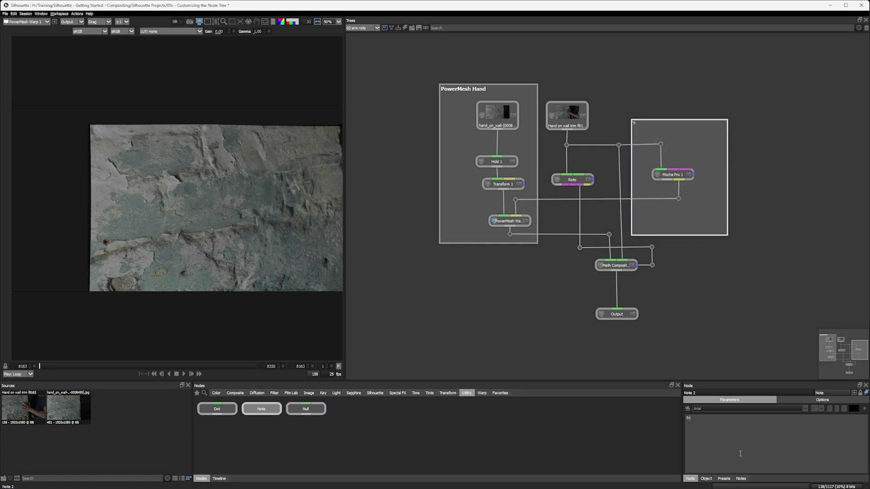
pyautogui.write('acking Data')
pyautogui.click(686, 415)
pyautogui.hotkey('ctrl', 'a')
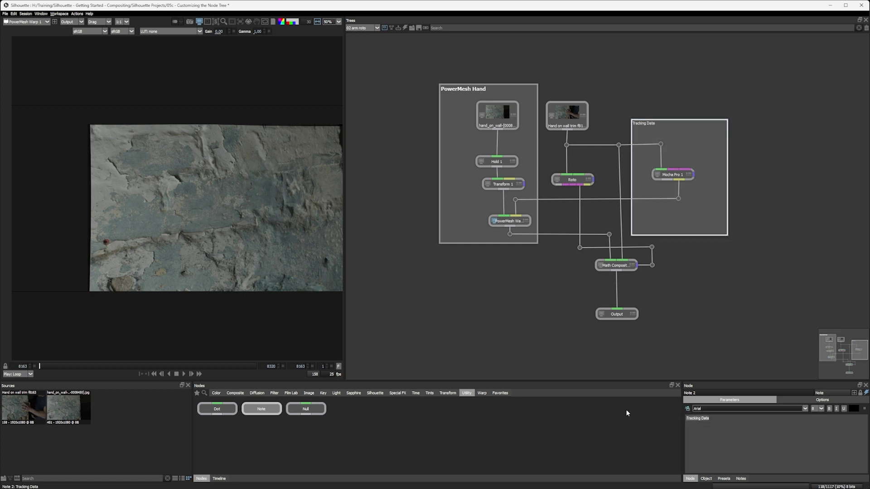
pyautogui.click(830, 409)
pyautogui.click(821, 408)
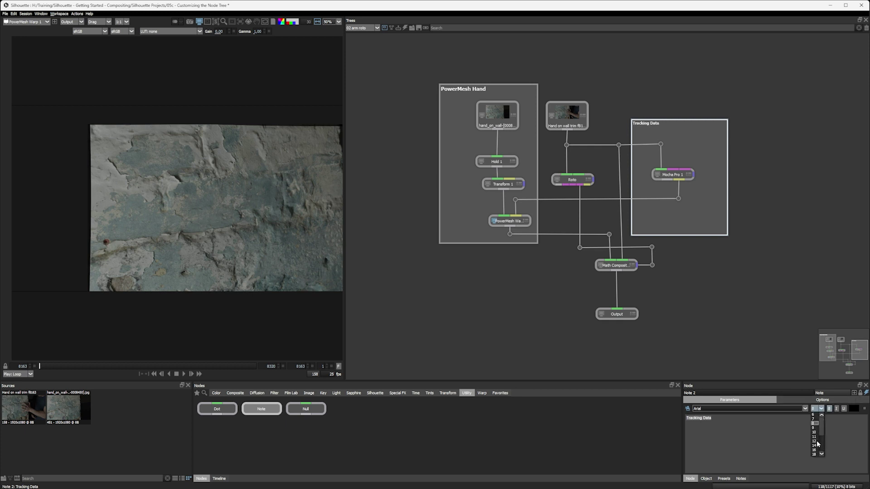
pyautogui.click(816, 438)
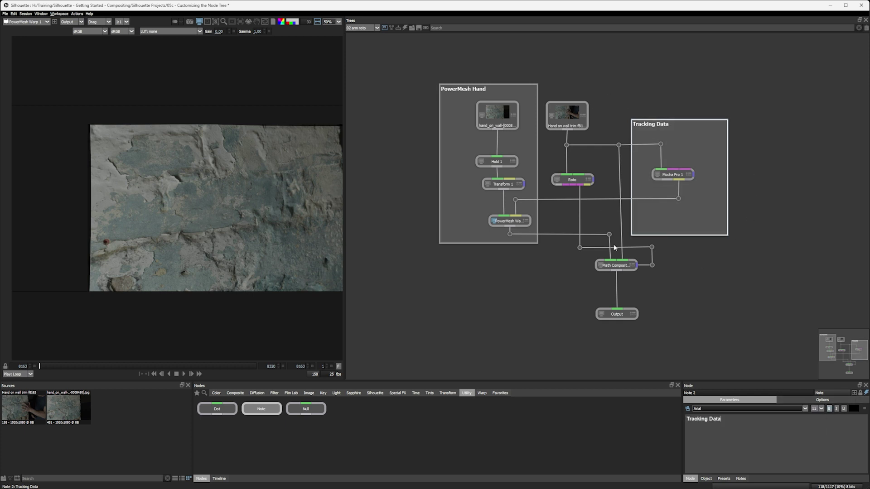
pyautogui.click(533, 96)
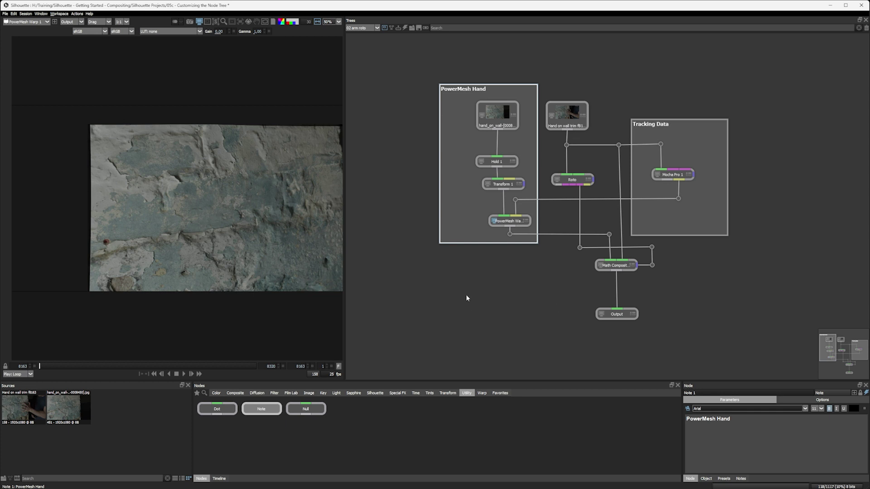
# Color the PowerMesh Hand note a darker green.
pyautogui.click(824, 400)
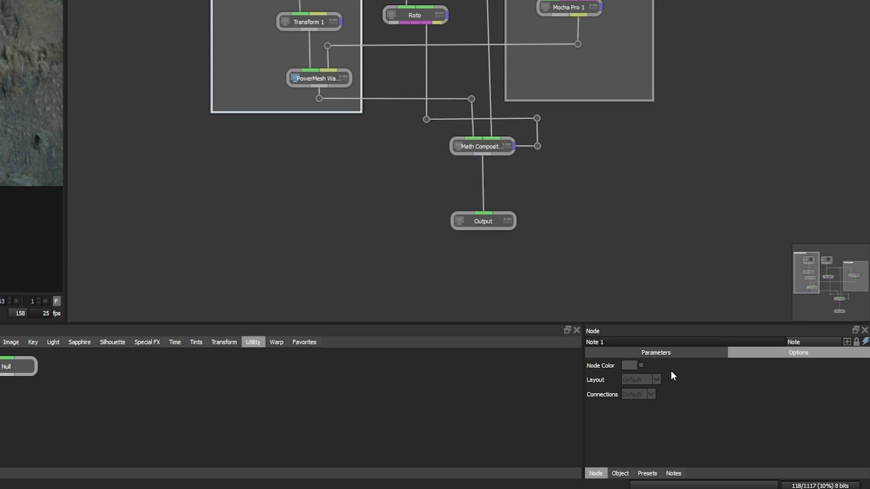
pyautogui.click(626, 366)
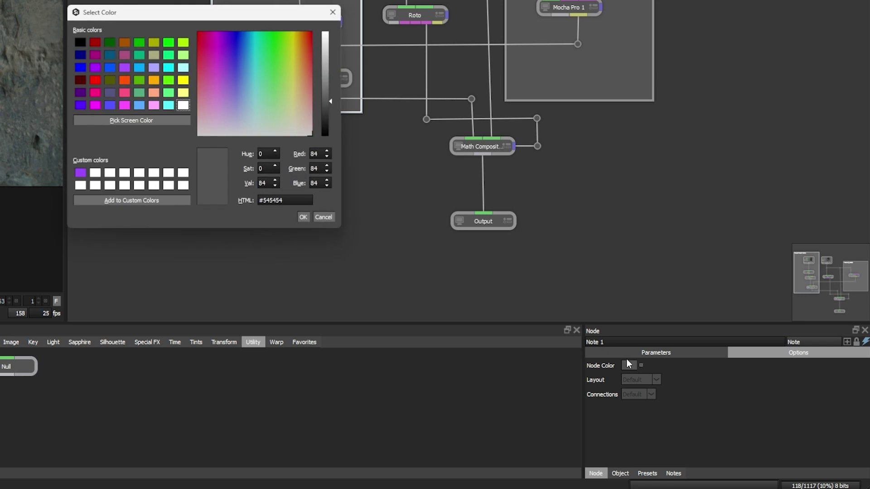
pyautogui.click(140, 57)
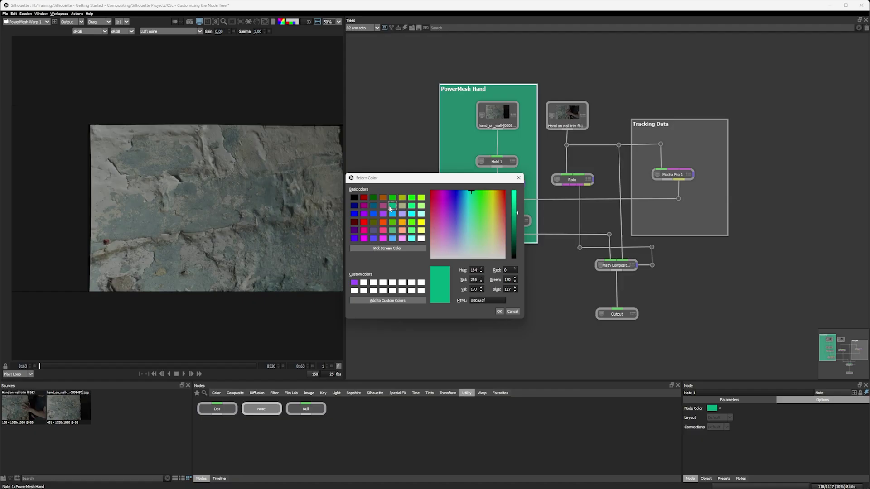
pyautogui.moveTo(401, 178); pyautogui.dragTo(625, 167)
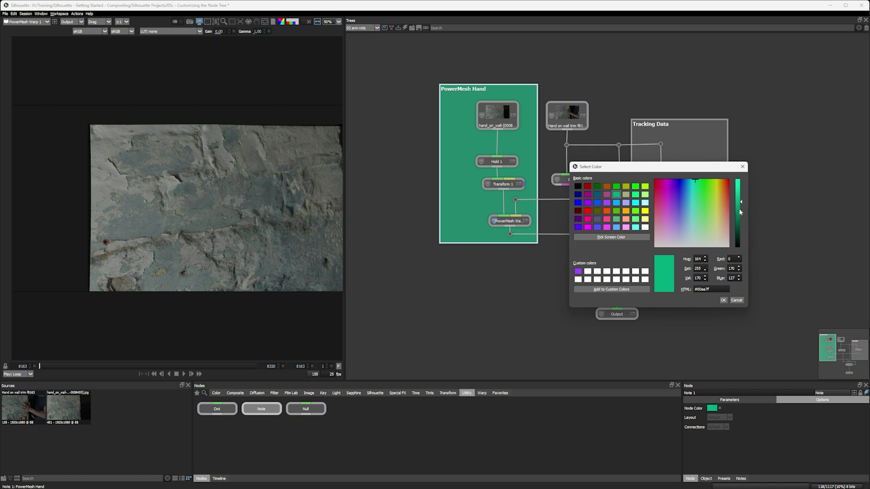
pyautogui.moveTo(740, 212); pyautogui.dragTo(741, 225)
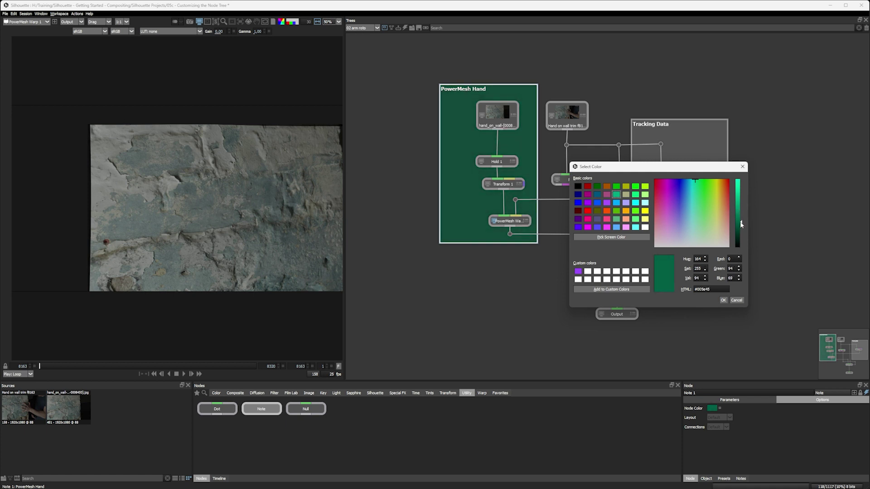
pyautogui.click(724, 301)
# Give the Tracking Data note the dark purple node color.
pyautogui.click(713, 156)
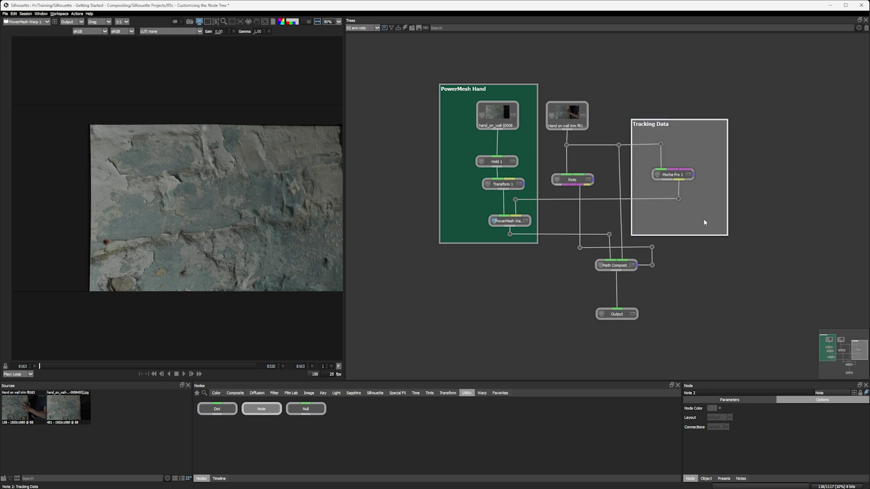
pyautogui.click(711, 408)
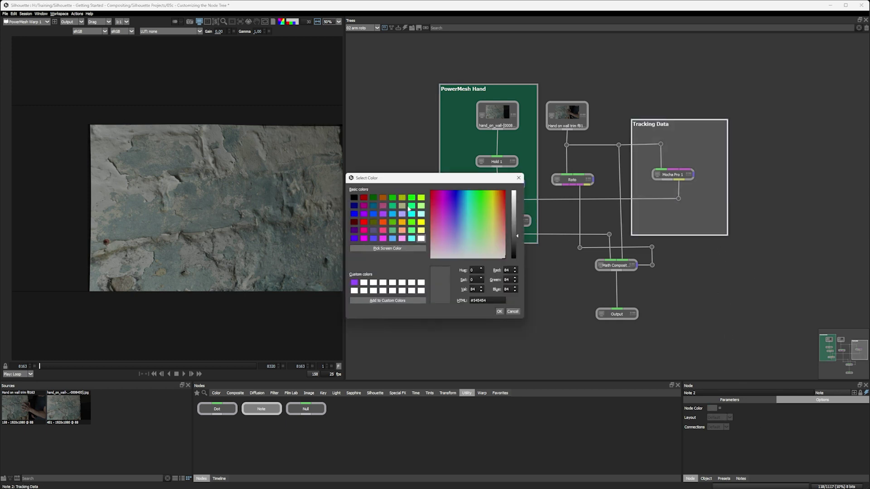
pyautogui.click(353, 230)
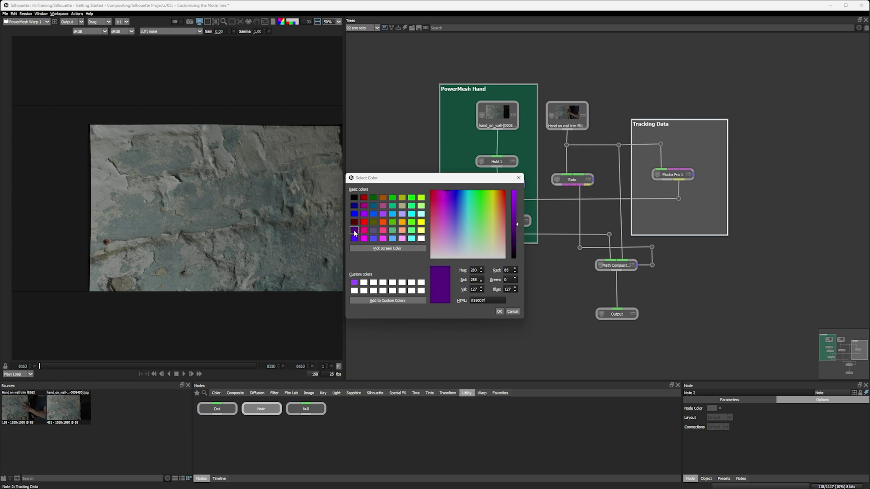
pyautogui.click(499, 311)
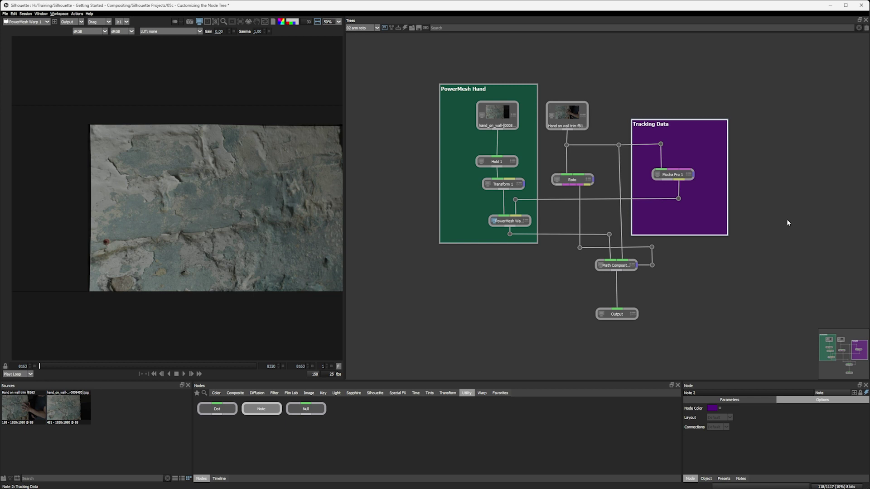
# Rename the Roto node to 'Main Arm Roto'.
pyautogui.click(576, 182)
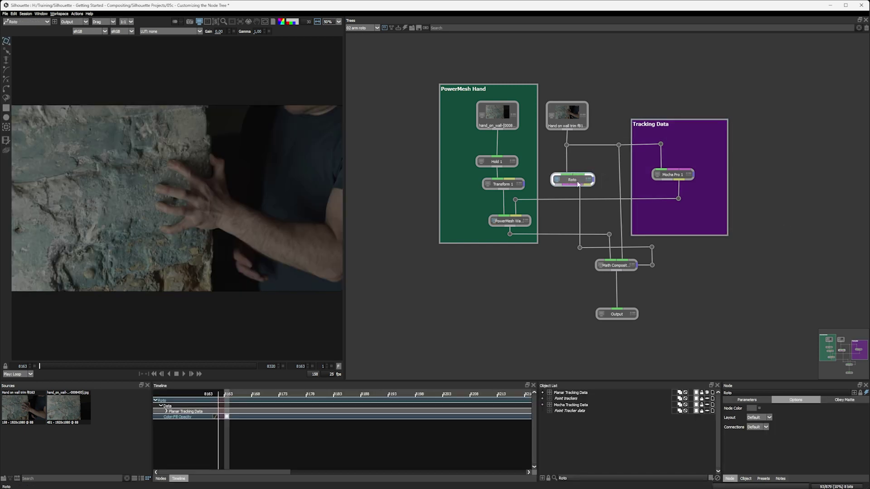
pyautogui.doubleClick(726, 393)
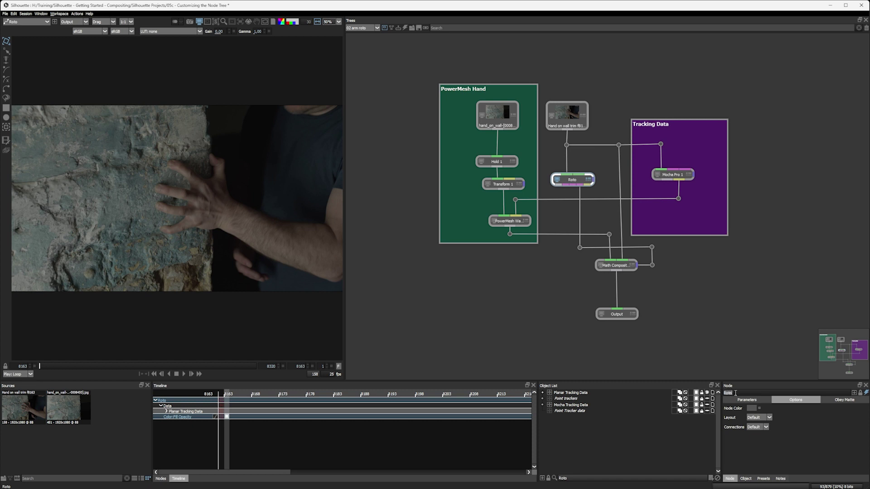
pyautogui.click(735, 393)
pyautogui.write('Main Arm')
pyautogui.press('Return')
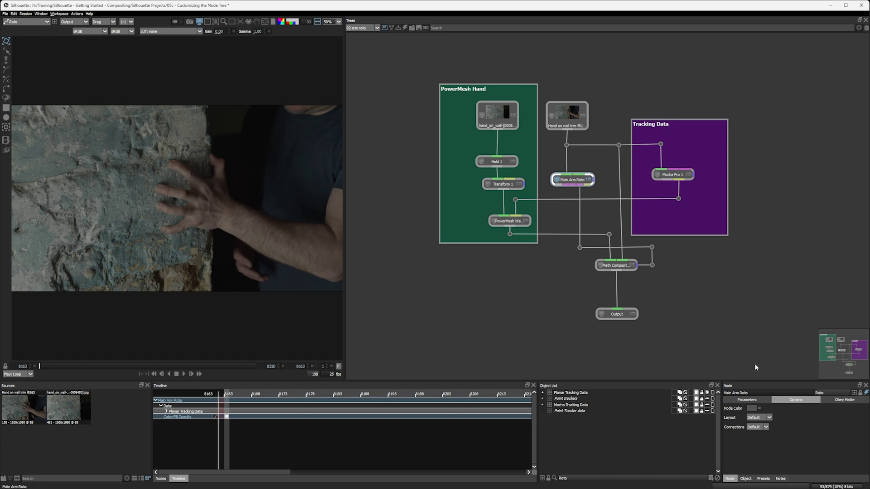
# Set the Main Arm Roto node color to blue.
pyautogui.click(749, 407)
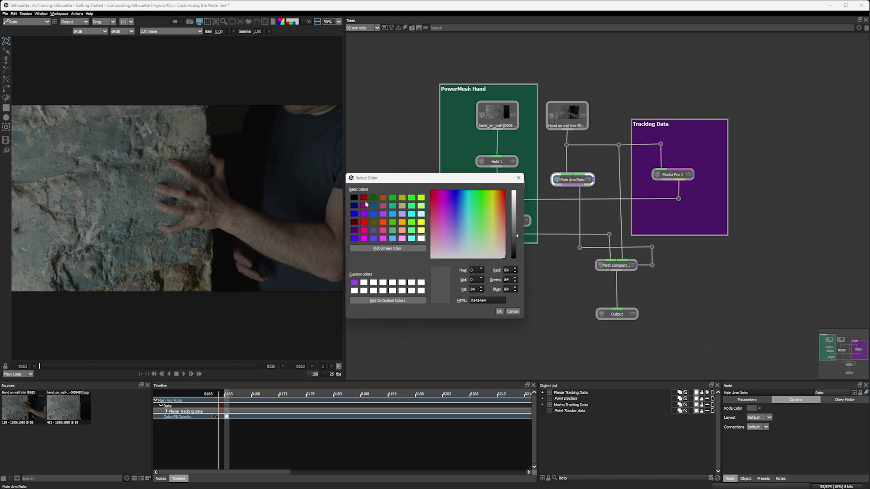
pyautogui.click(354, 222)
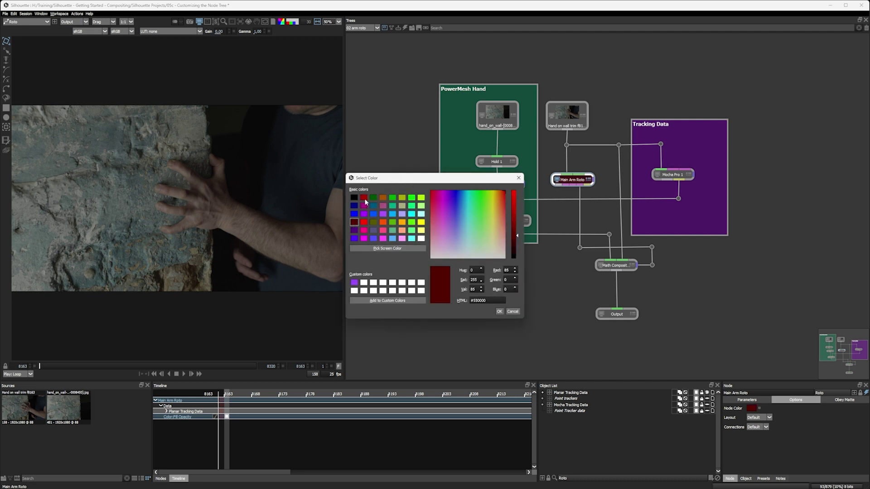
pyautogui.click(364, 197)
pyautogui.click(373, 198)
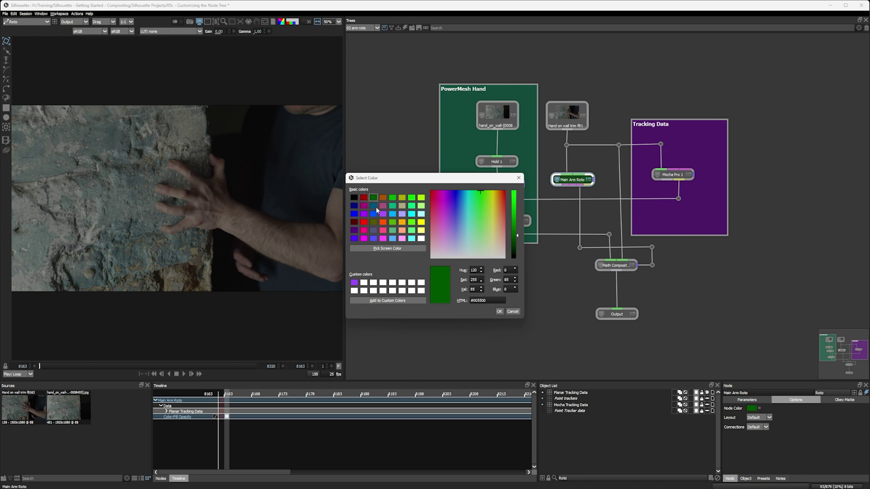
pyautogui.click(374, 213)
pyautogui.click(374, 214)
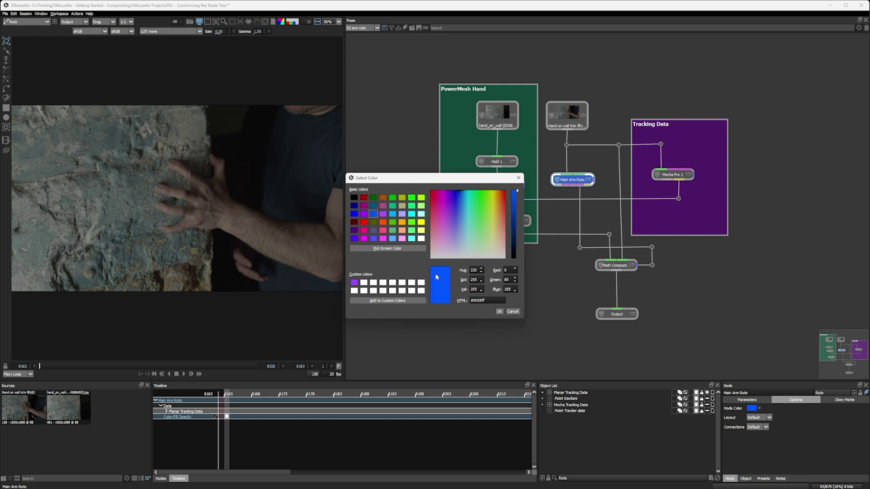
pyautogui.click(499, 312)
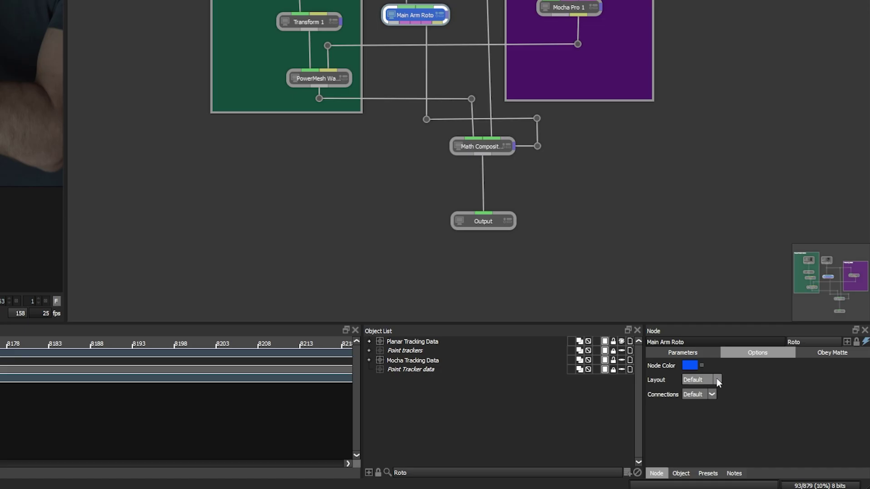
pyautogui.click(718, 382)
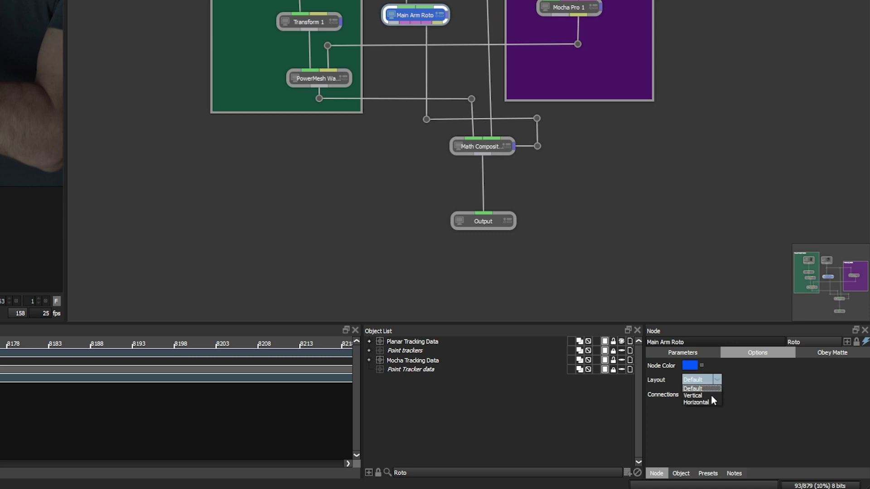
pyautogui.click(711, 396)
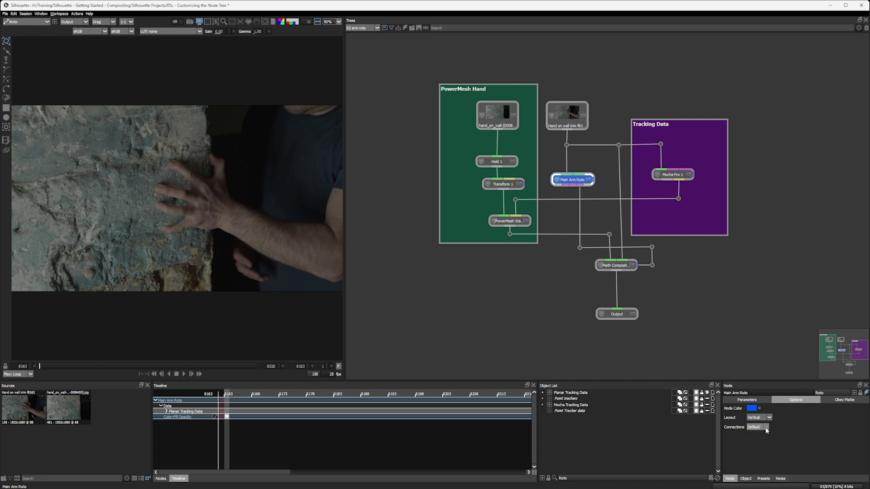
pyautogui.click(762, 422)
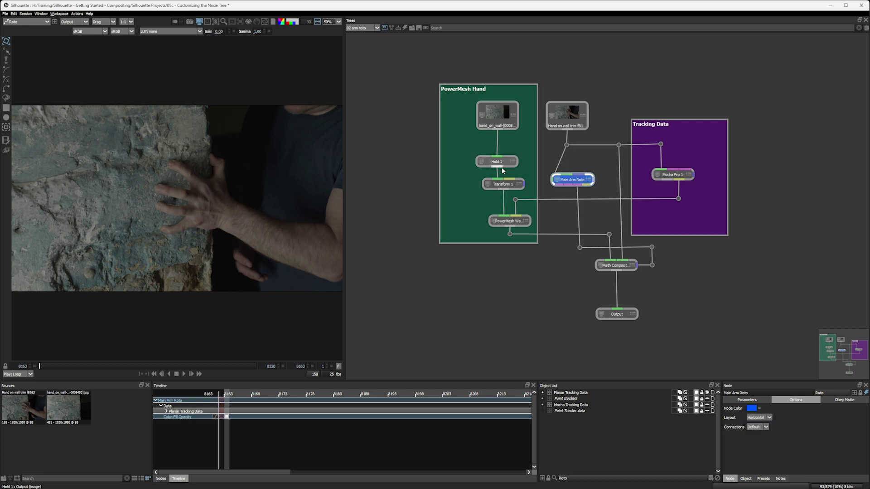
pyautogui.click(761, 417)
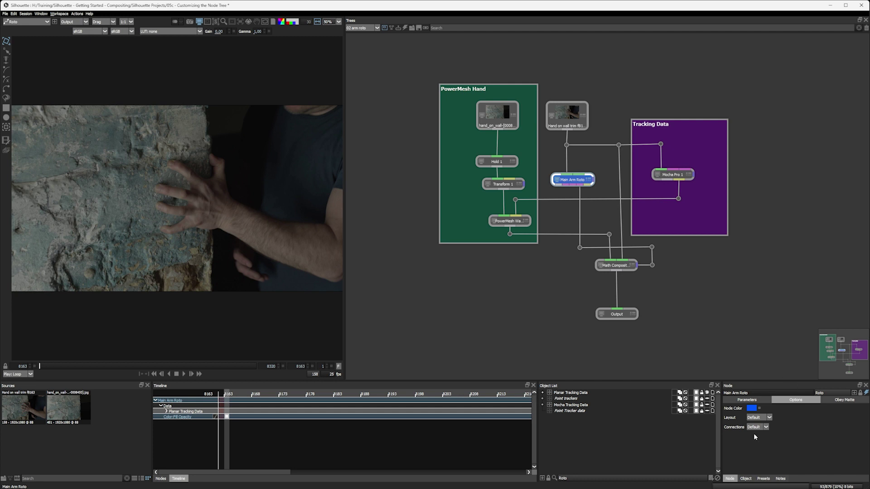
pyautogui.click(765, 428)
pyautogui.click(763, 439)
pyautogui.click(764, 428)
pyautogui.click(763, 437)
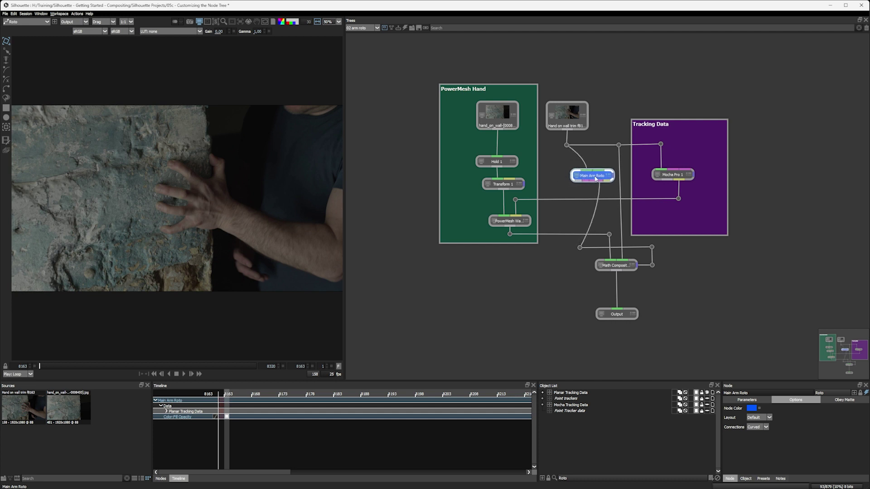
pyautogui.moveTo(575, 182); pyautogui.dragTo(574, 180)
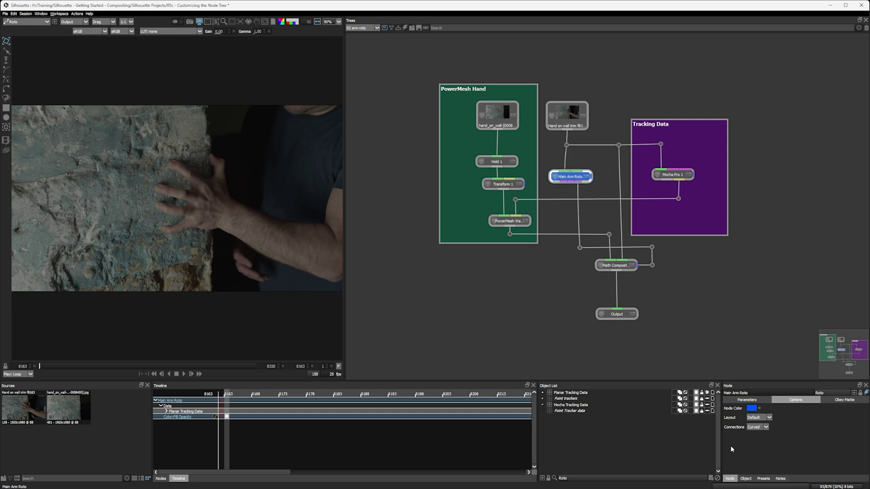
pyautogui.click(762, 427)
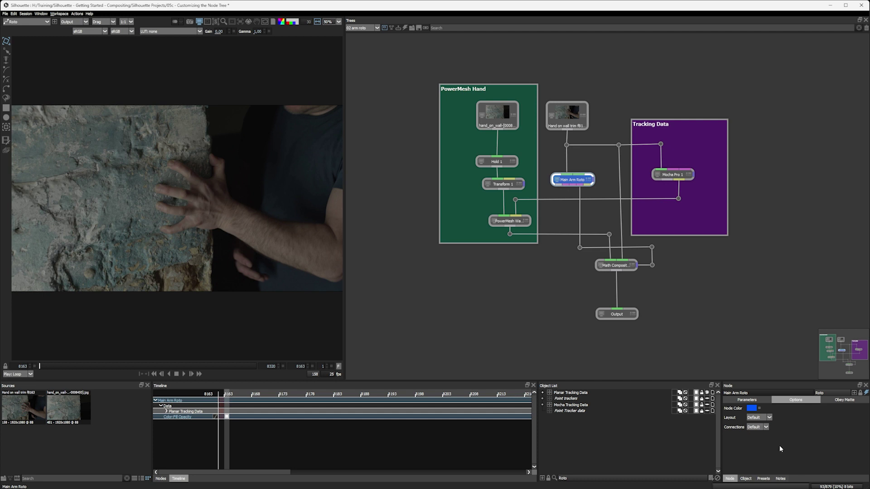
# Deselect Main Arm Roto and display the Math Composite 1 output.
pyautogui.click(543, 285)
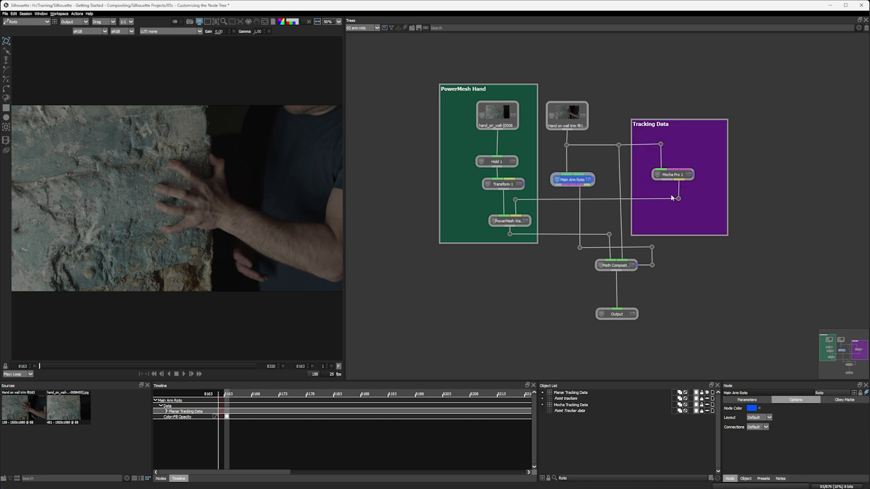
pyautogui.click(618, 266)
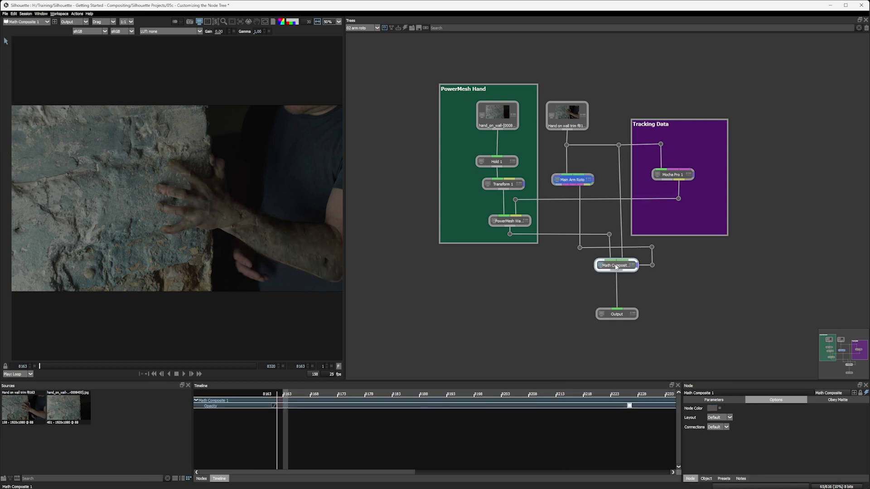